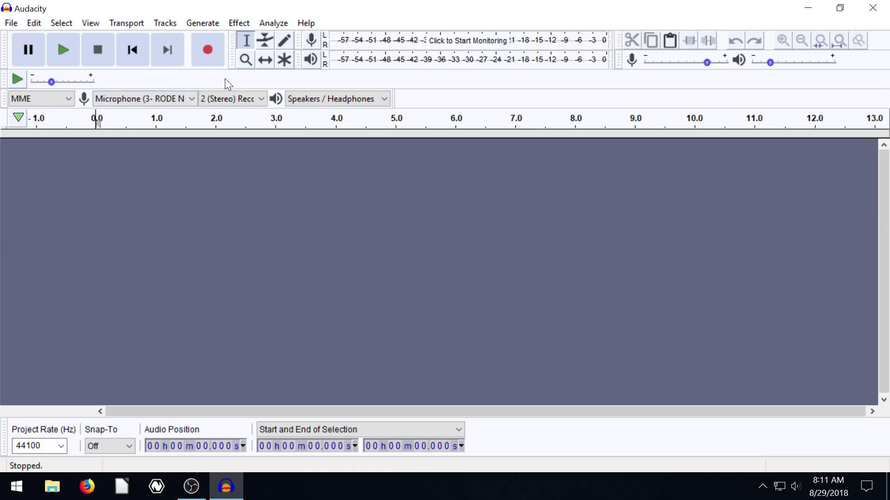
Record about 4.3 seconds of speech into a new stereo track
left_click(206, 51)
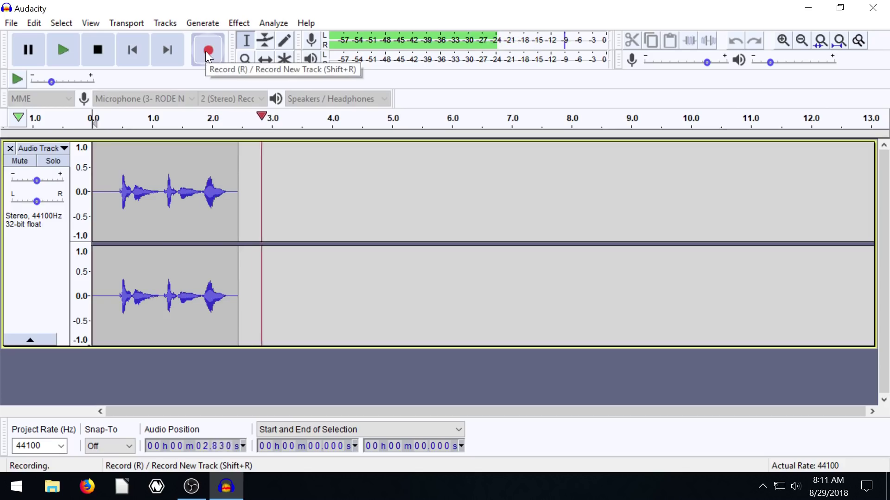
left_click(98, 50)
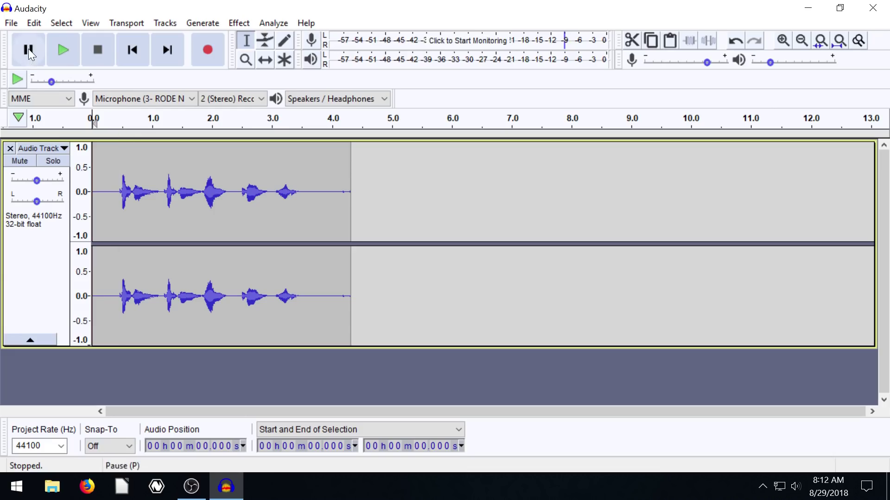
left_click(60, 51)
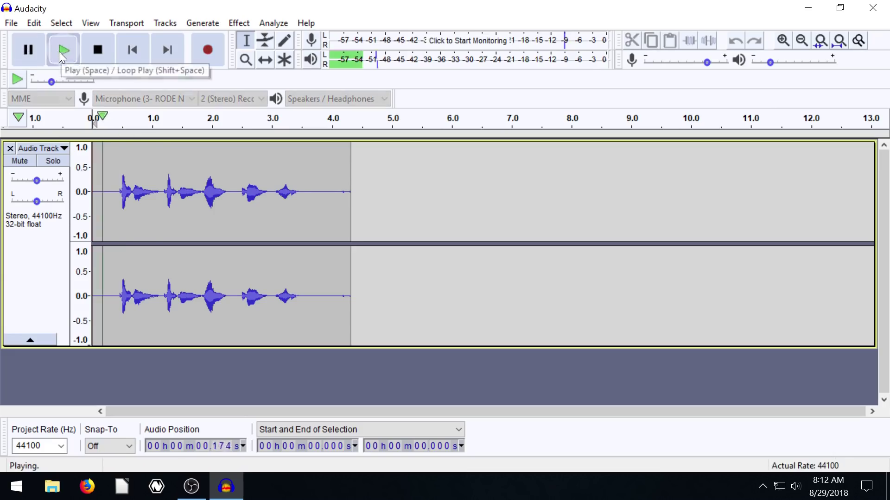
left_click(27, 52)
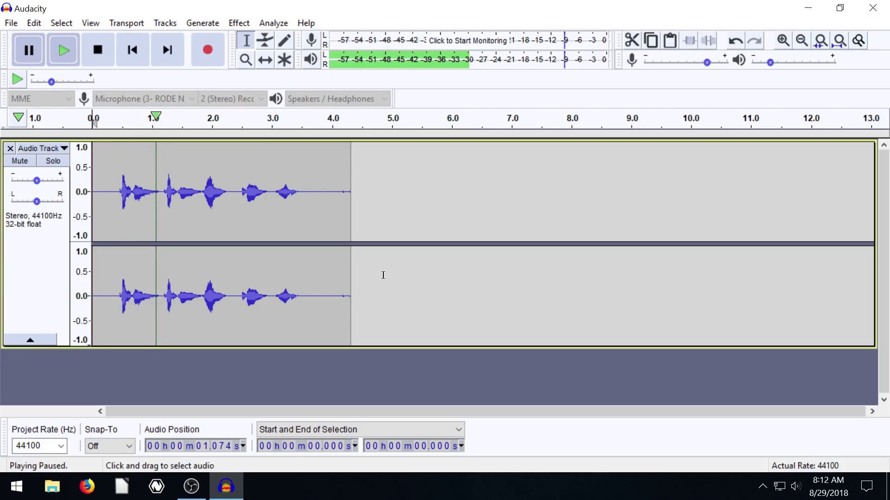
left_click(261, 40)
left_click(283, 40)
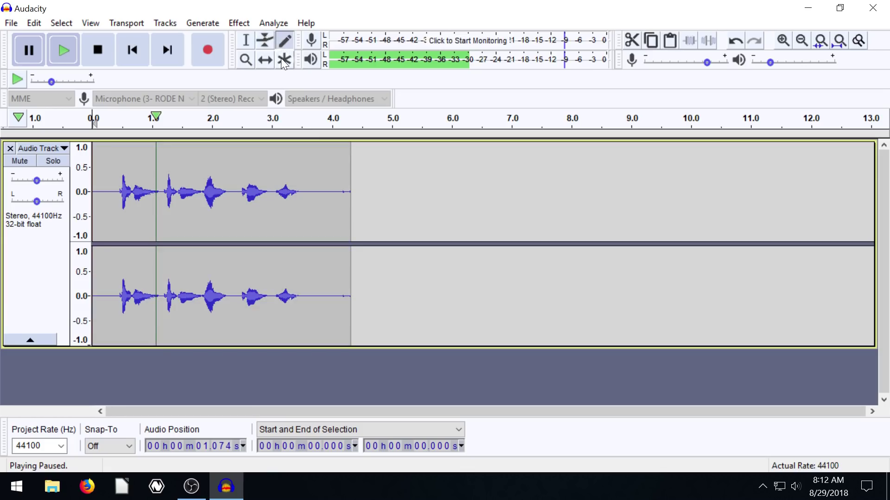
left_click(281, 57)
left_click(265, 58)
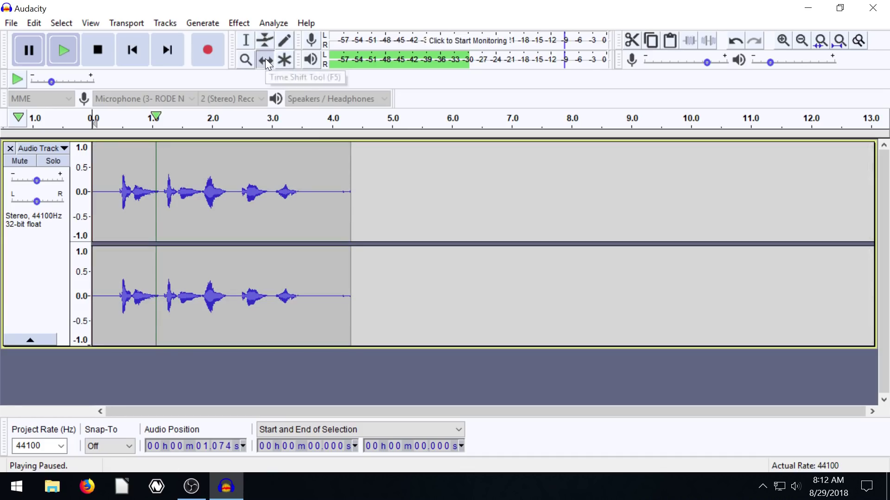
left_click(242, 40)
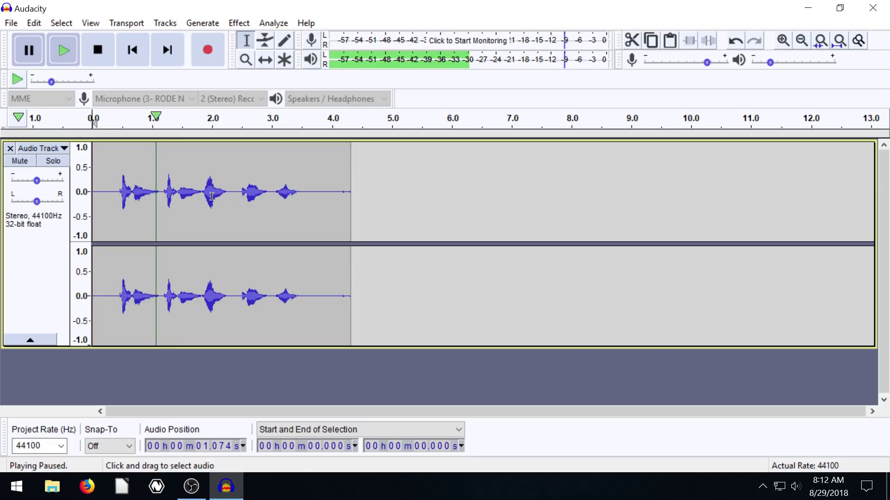
left_click(230, 195)
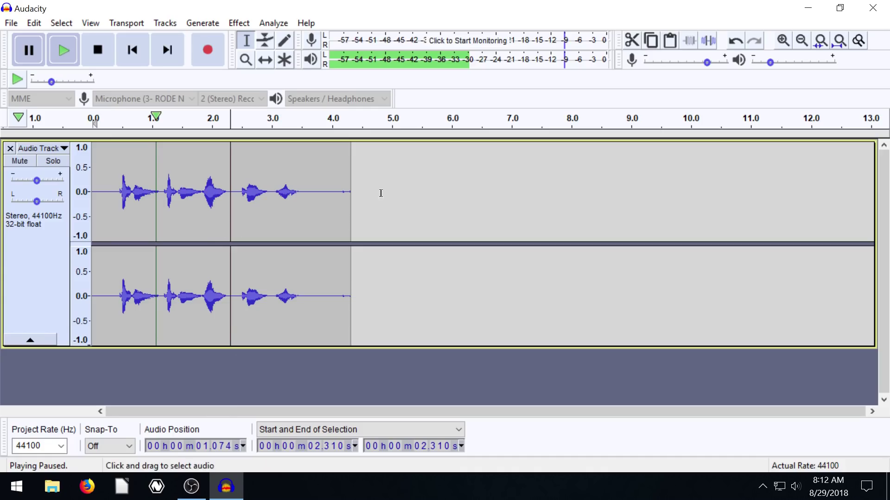
left_click(271, 193)
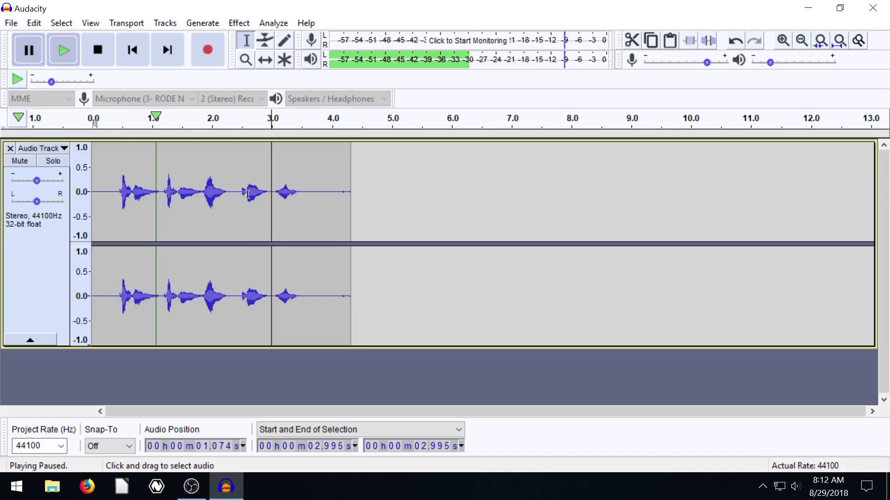
left_click(65, 55)
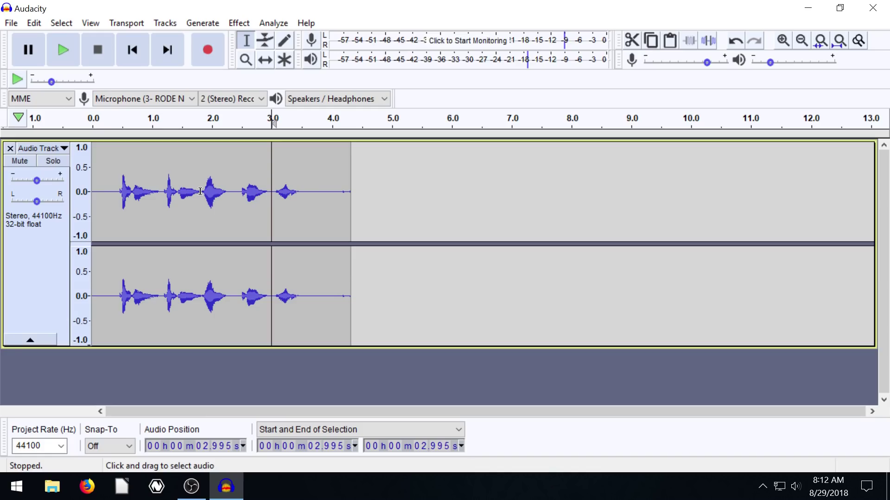
left_click(200, 191)
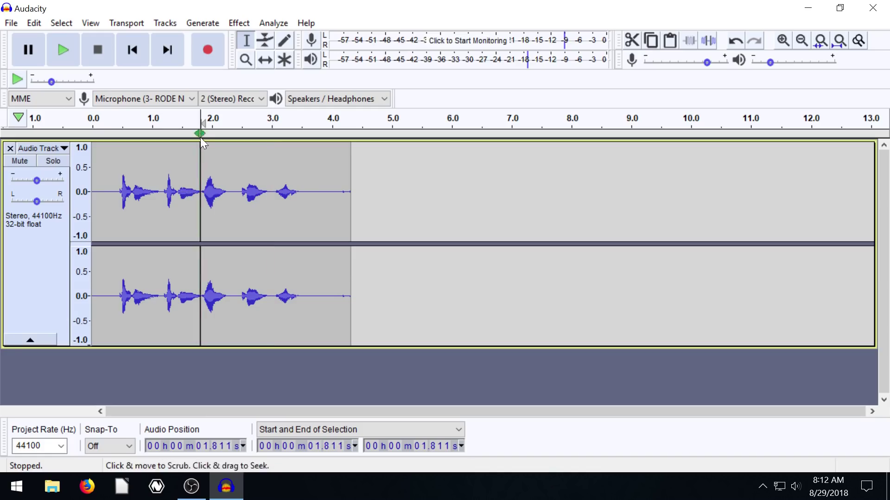
left_click(65, 49)
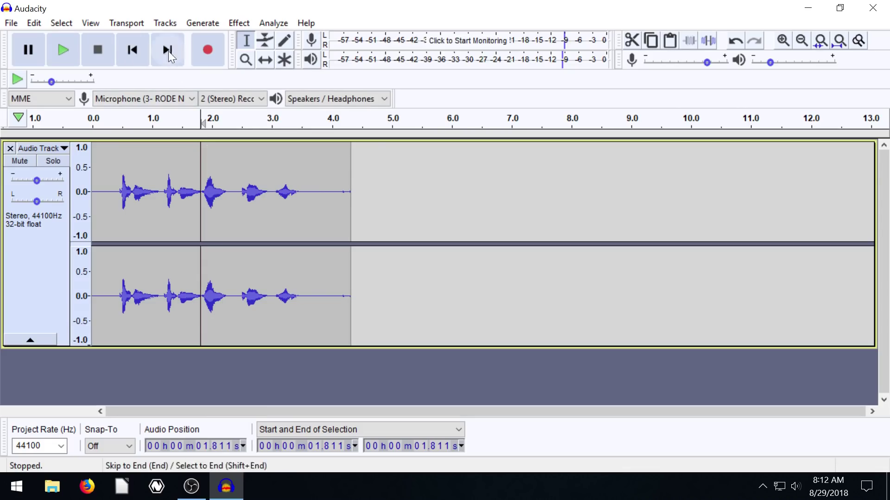
left_click(132, 49)
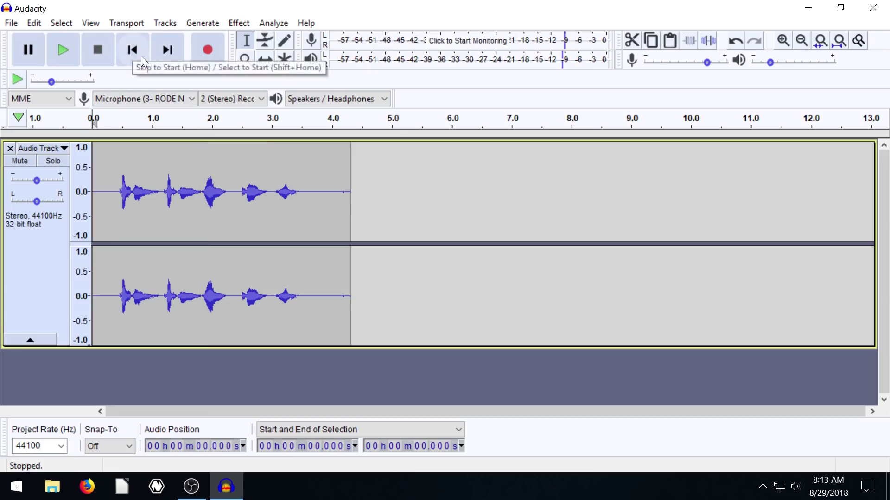
left_click(169, 54)
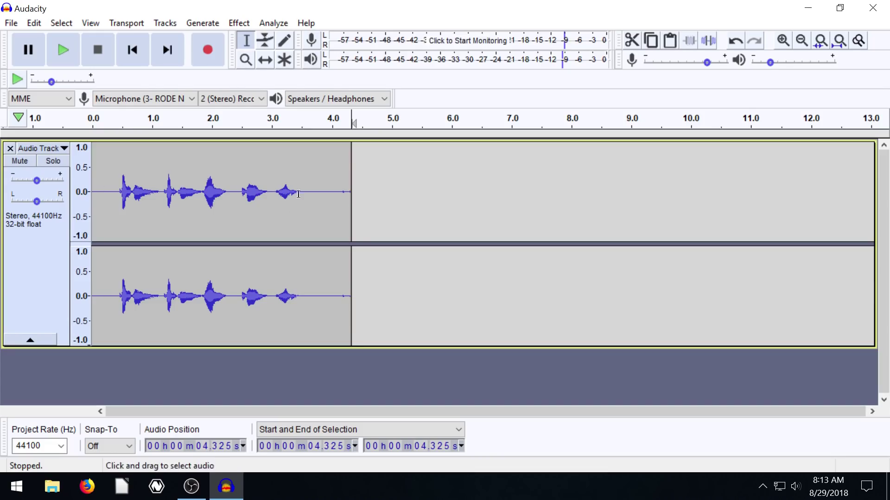
left_click(134, 46)
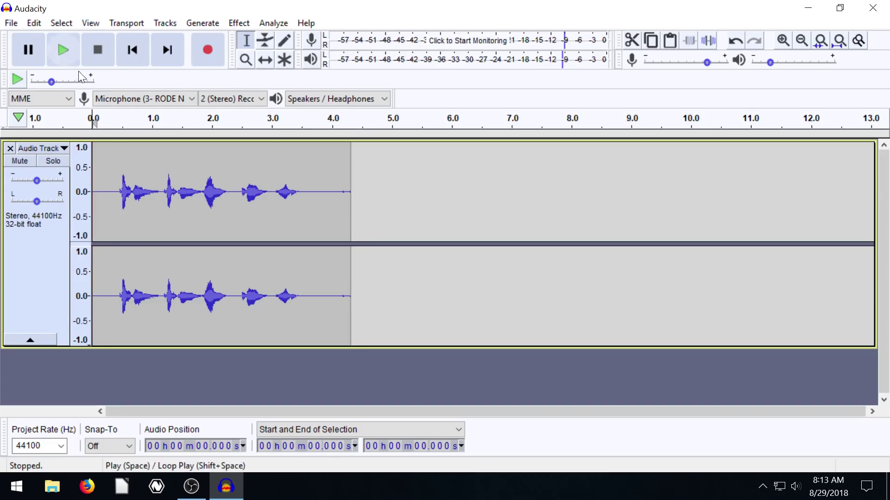
left_click(248, 186)
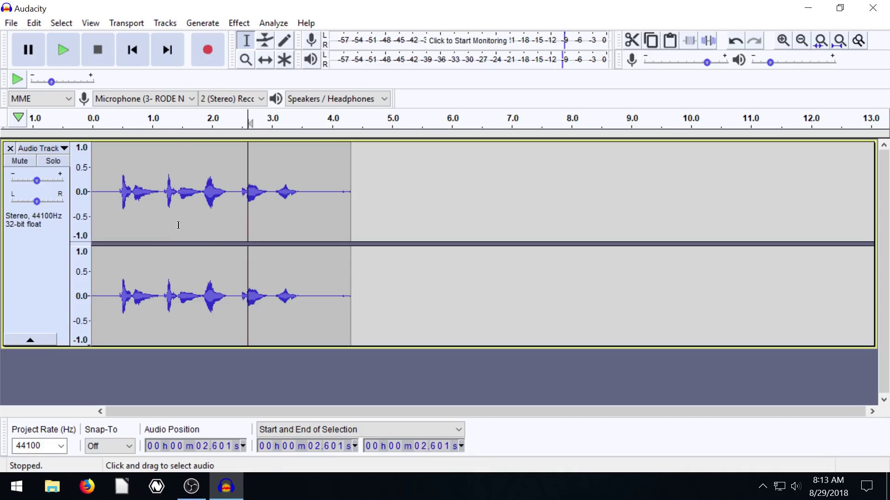
left_click(178, 223)
left_click(210, 190)
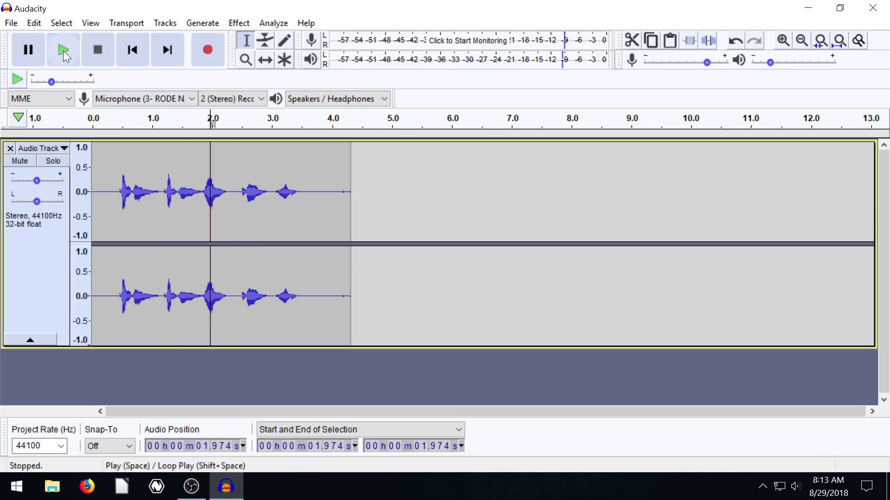
left_click(63, 50)
left_click(95, 50)
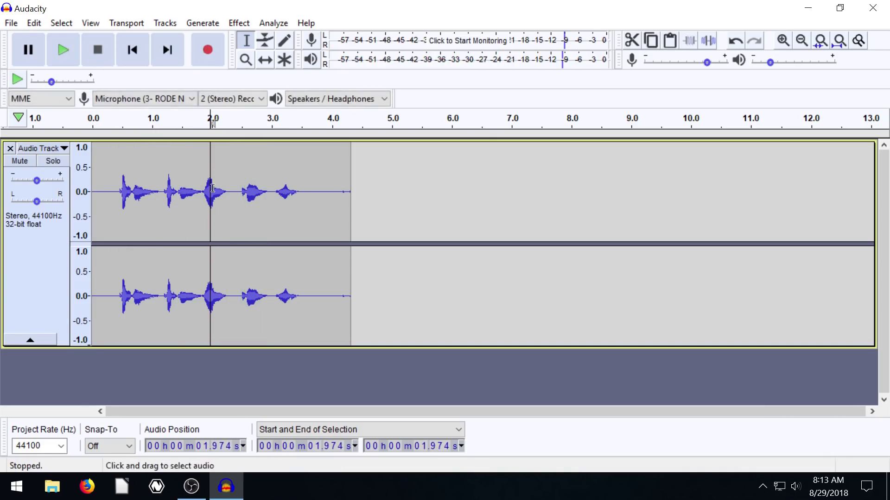
left_click(132, 50)
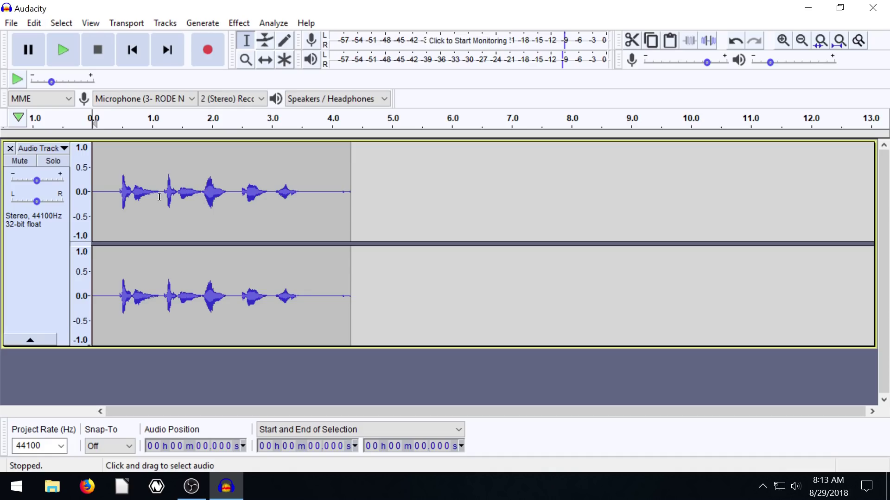
Play the recording, then select 0.383–1.173 s around the first sound and audition it twice
left_click(63, 51)
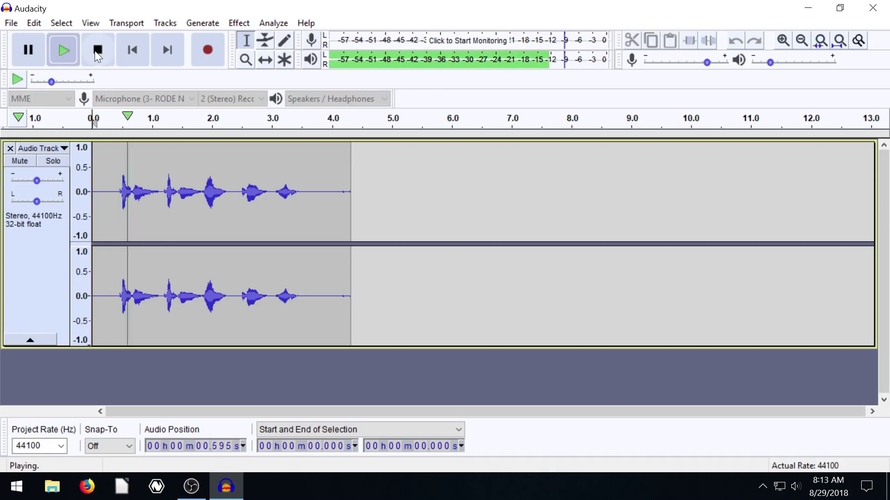
left_click(97, 50)
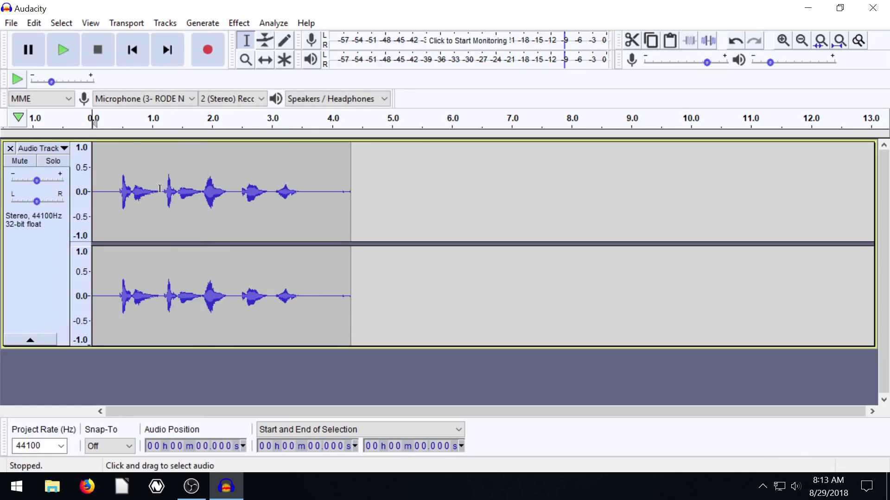
left_click(115, 191)
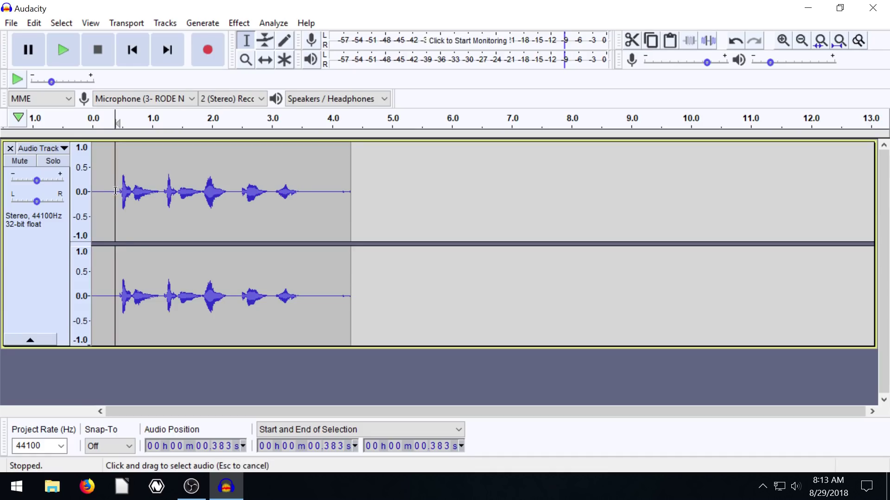
left_click_drag(115, 191, 161, 206)
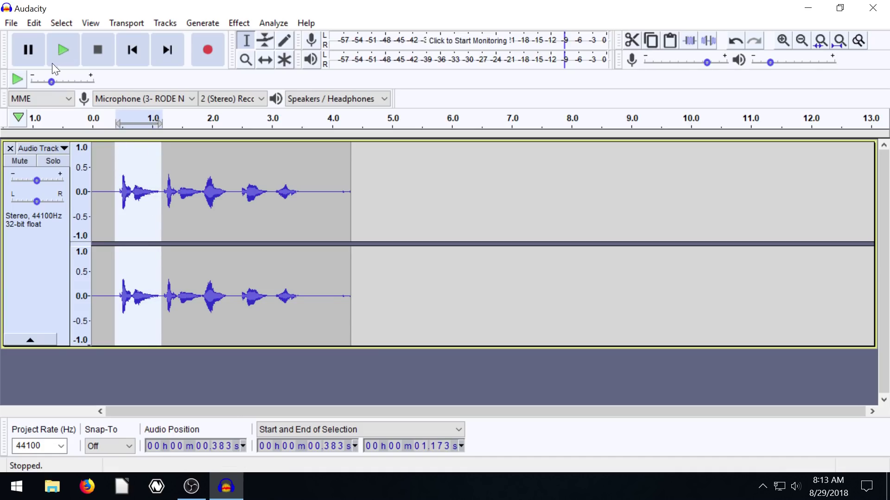
left_click(55, 49)
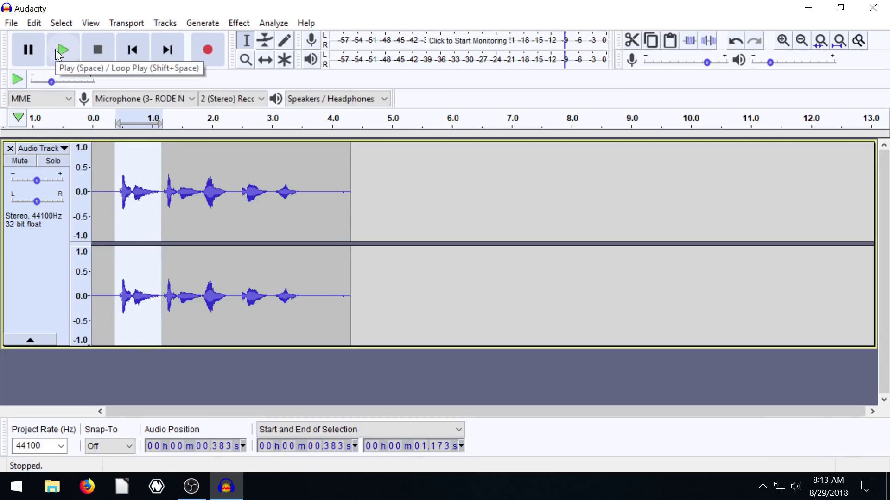
left_click(61, 51)
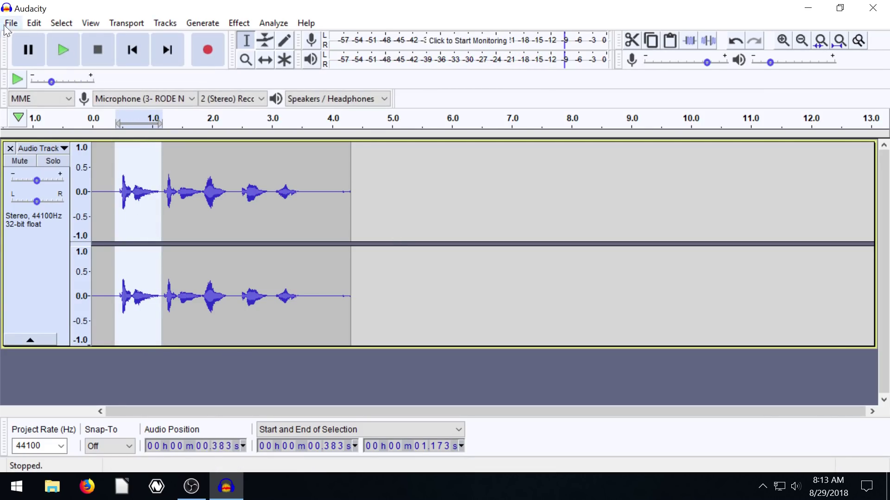
left_click(35, 23)
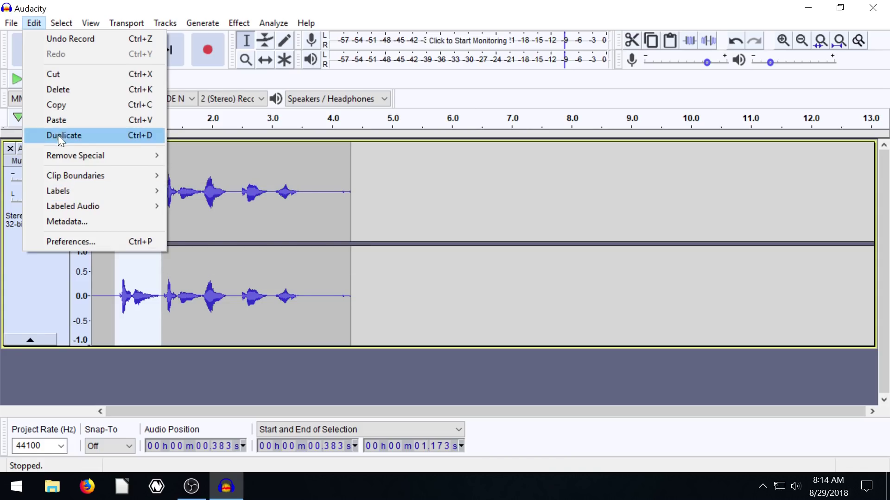
left_click(62, 89)
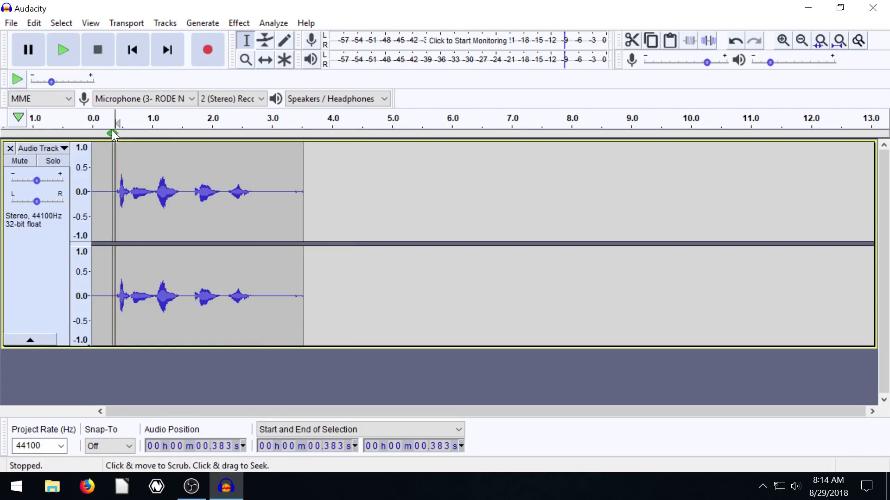
left_click(130, 54)
left_click(60, 52)
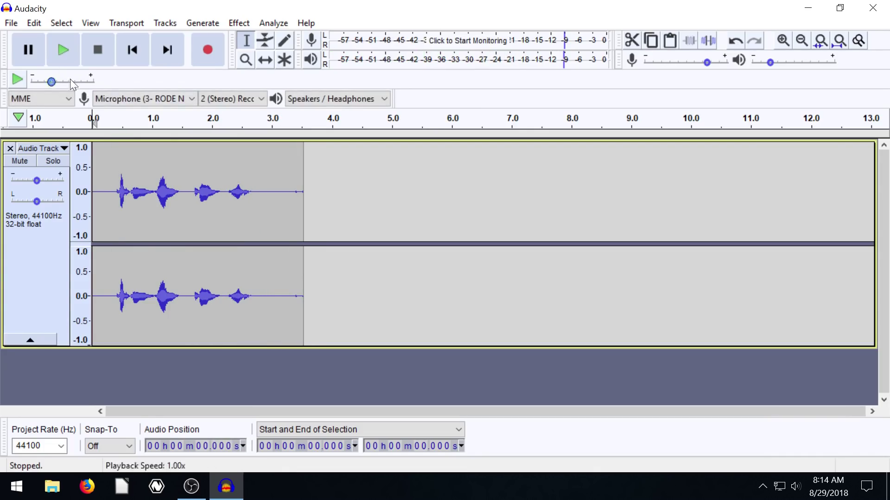
left_click(35, 23)
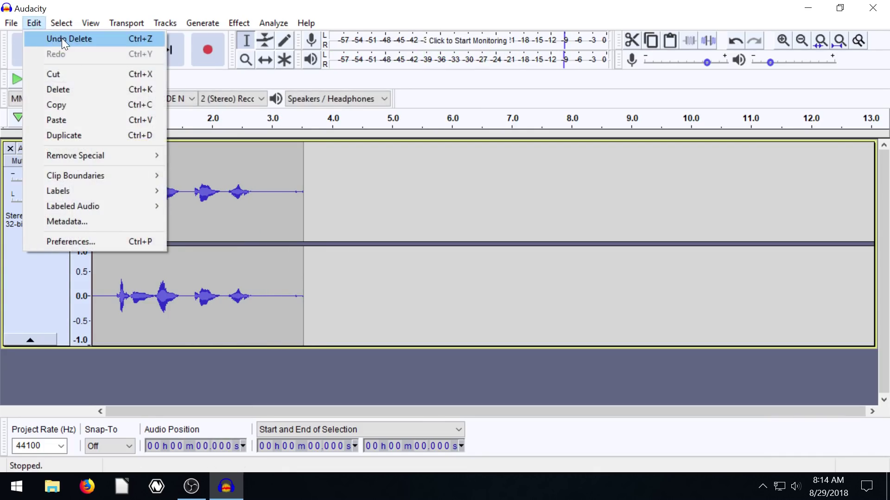
left_click(62, 38)
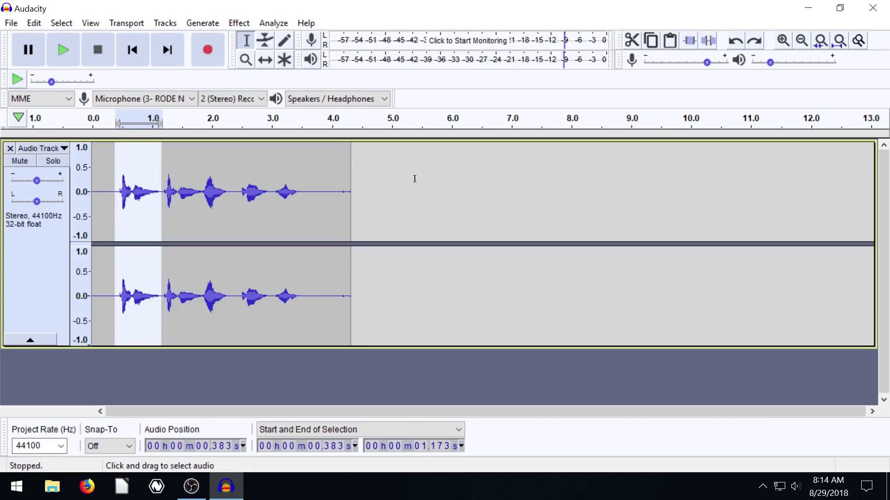
left_click(490, 192)
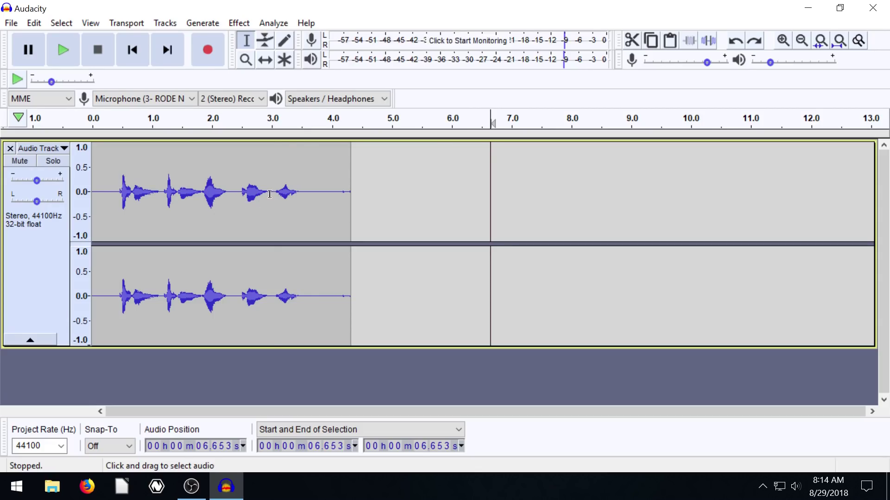
left_click_drag(270, 194, 307, 195)
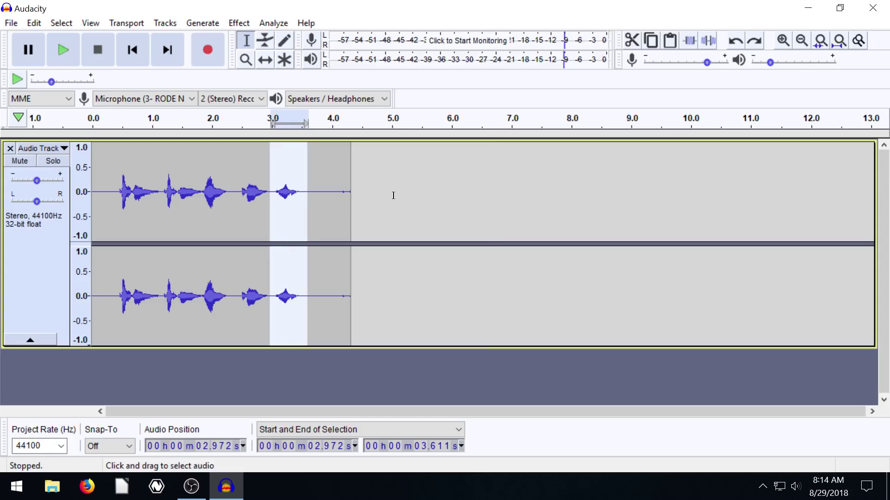
key("Delete")
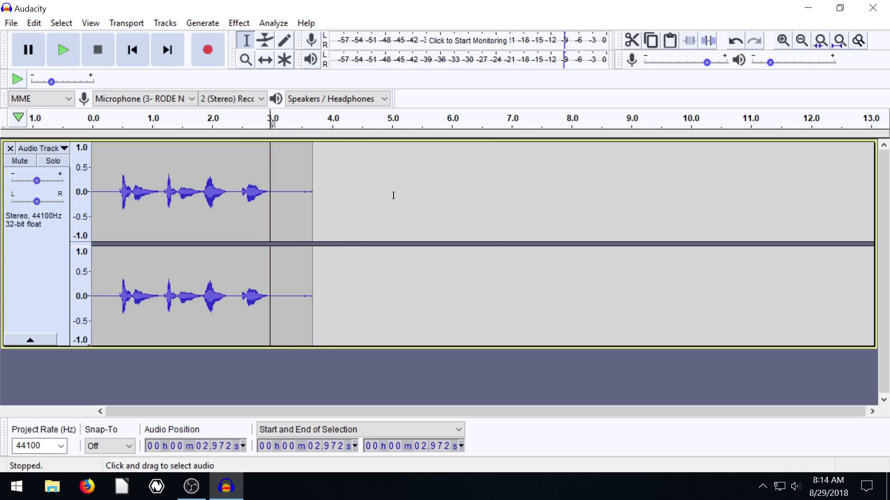
left_click_drag(283, 207, 91, 212)
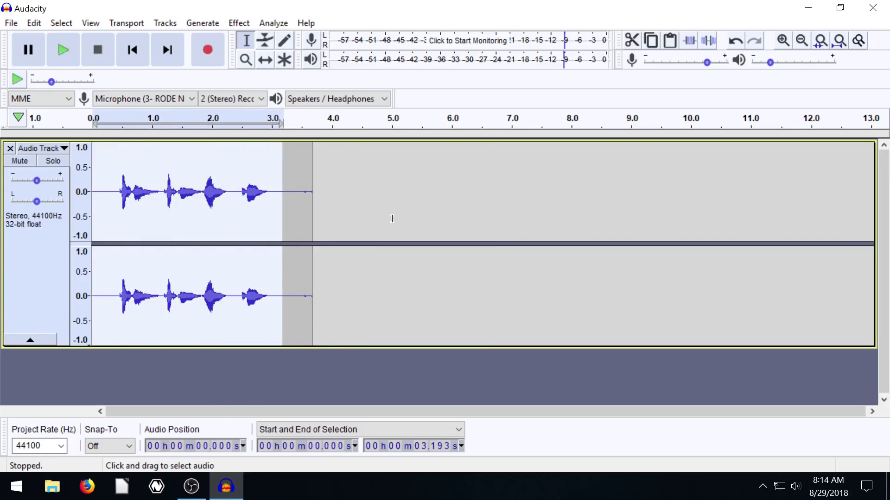
key("Delete")
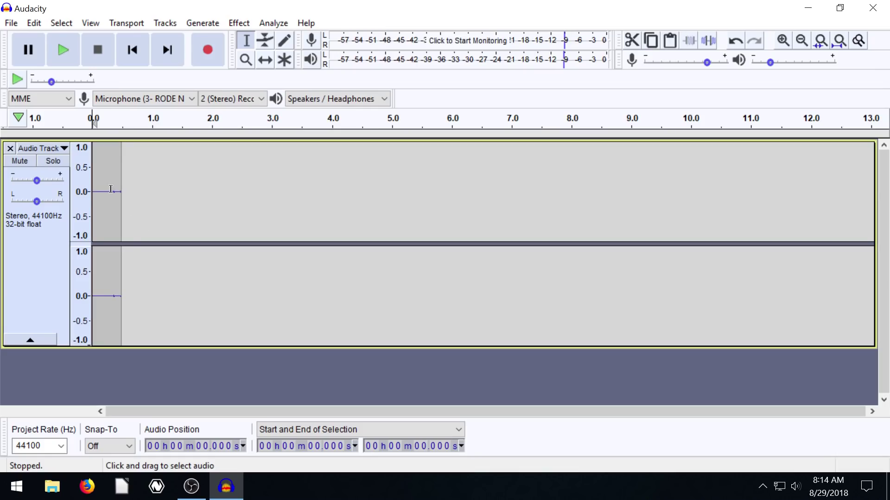
key("ctrl+z")
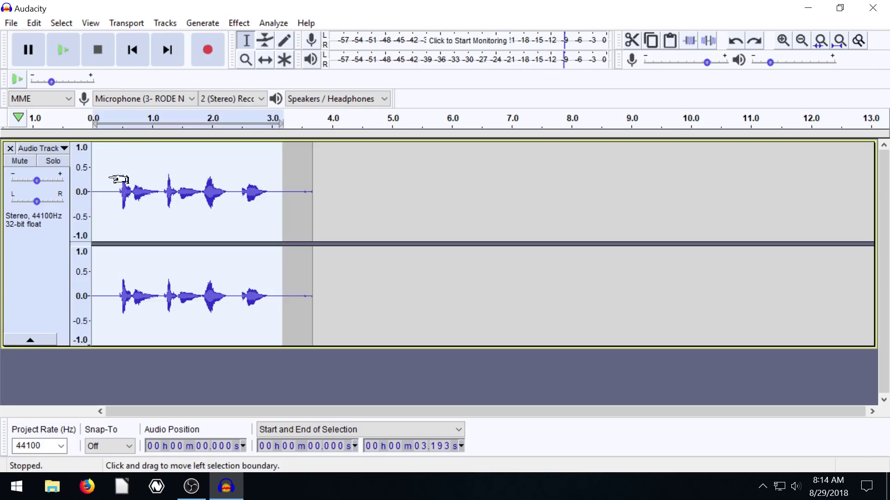
key("ctrl+z")
left_click(44, 22)
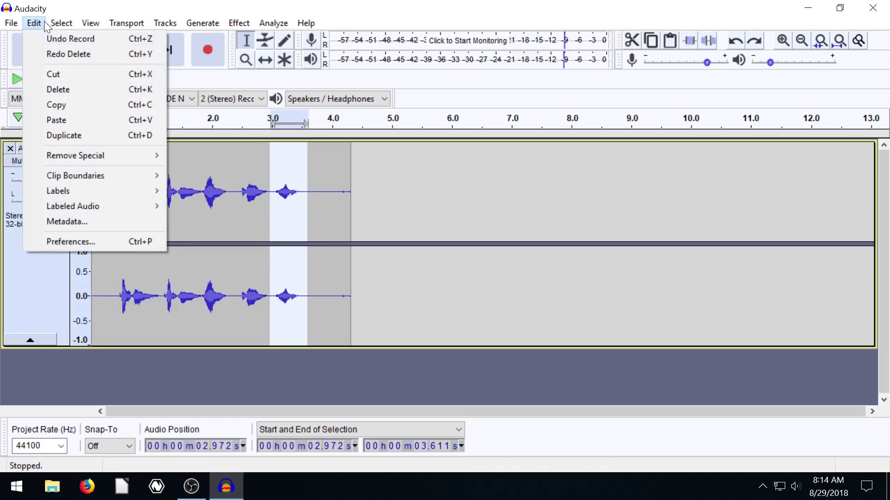
left_click(393, 177)
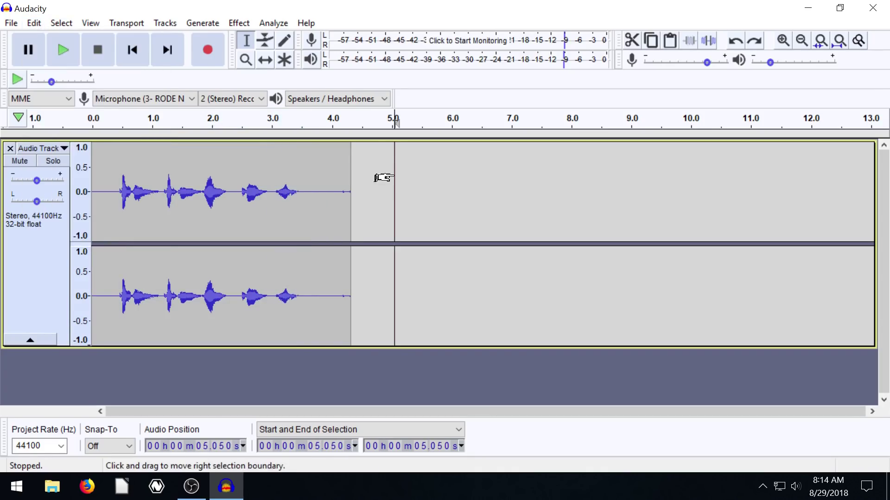
double_click(243, 189)
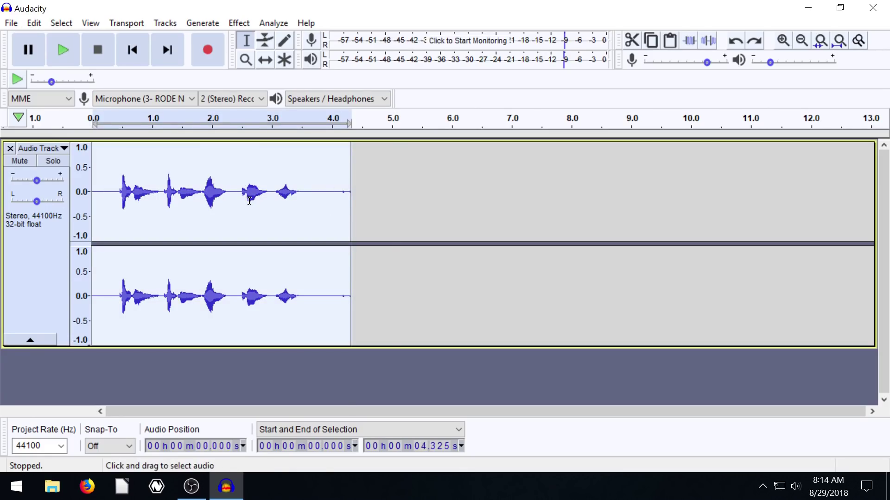
left_click(407, 195)
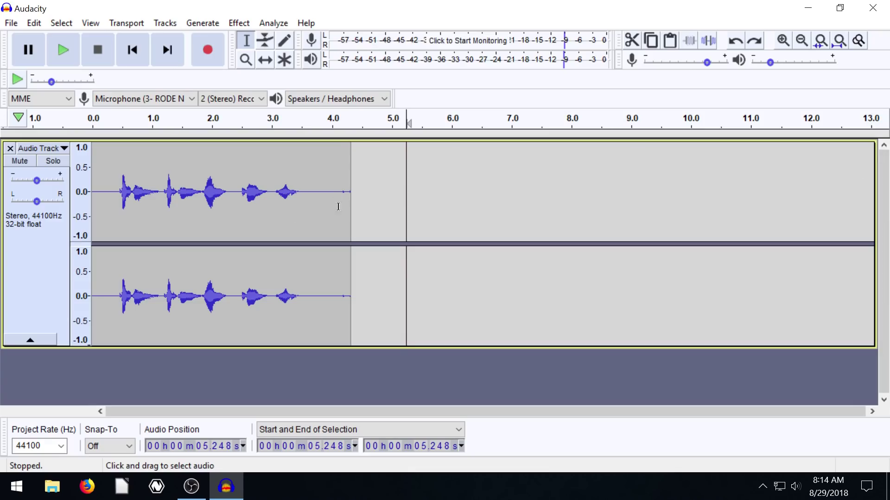
double_click(206, 188)
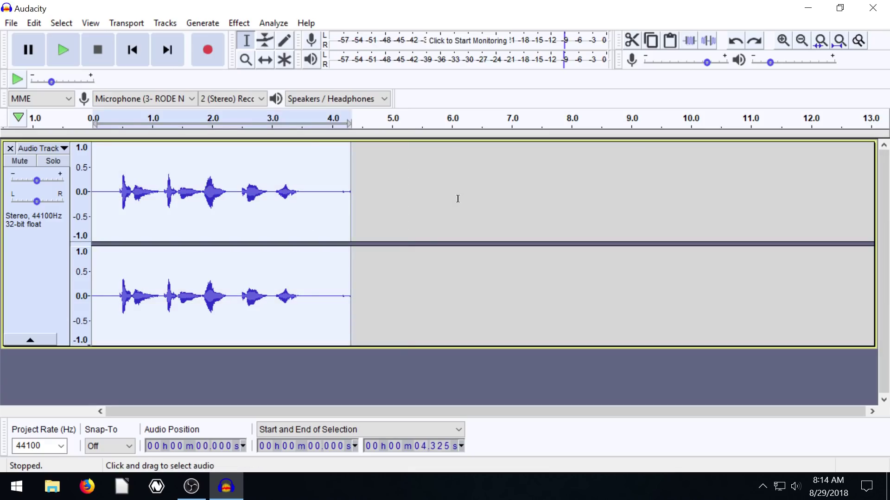
key("Delete")
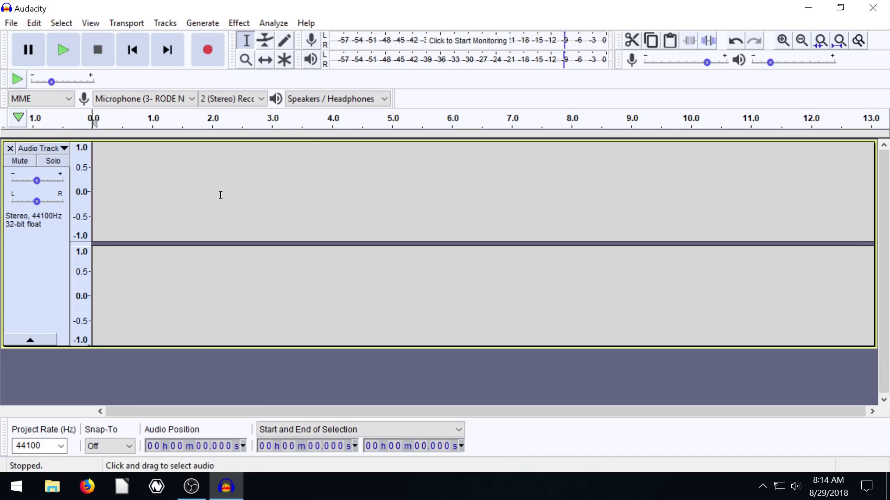
left_click(40, 24)
key("Right")
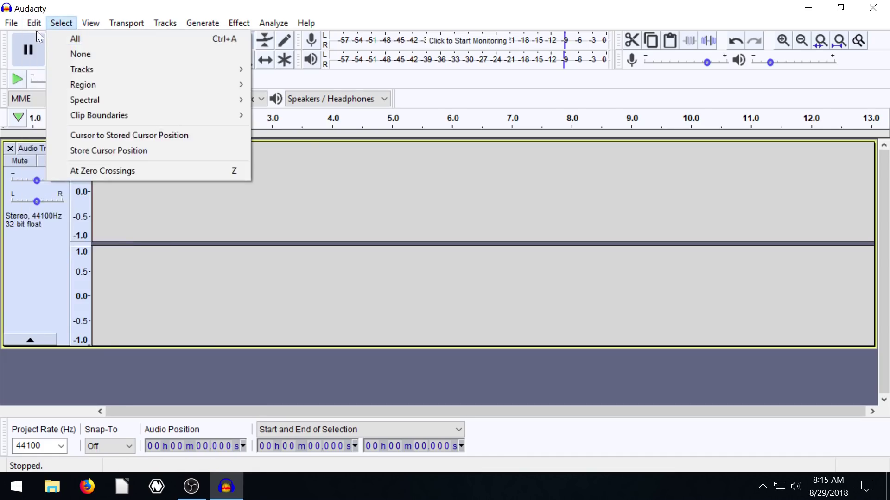
key("Left")
key("Return")
left_click(407, 189)
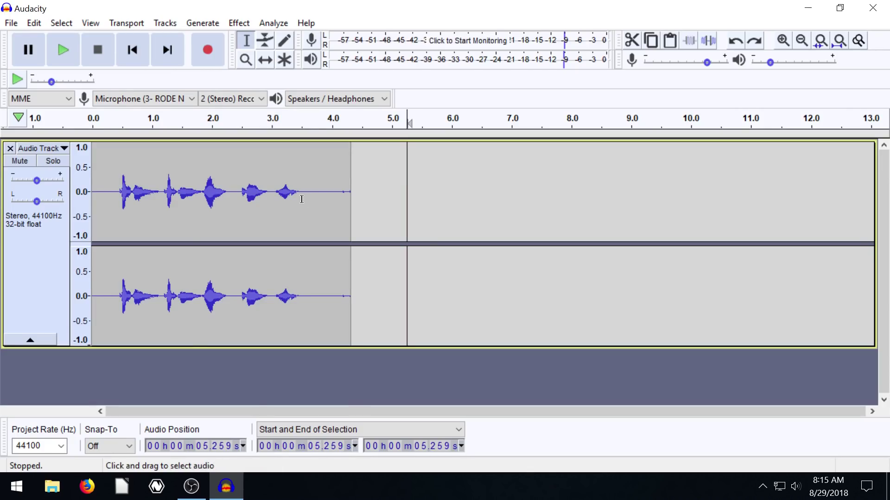
Browse the Effect menu without applying anything, then zoom the waveform in about twice with the Zoom tool
left_click(238, 21)
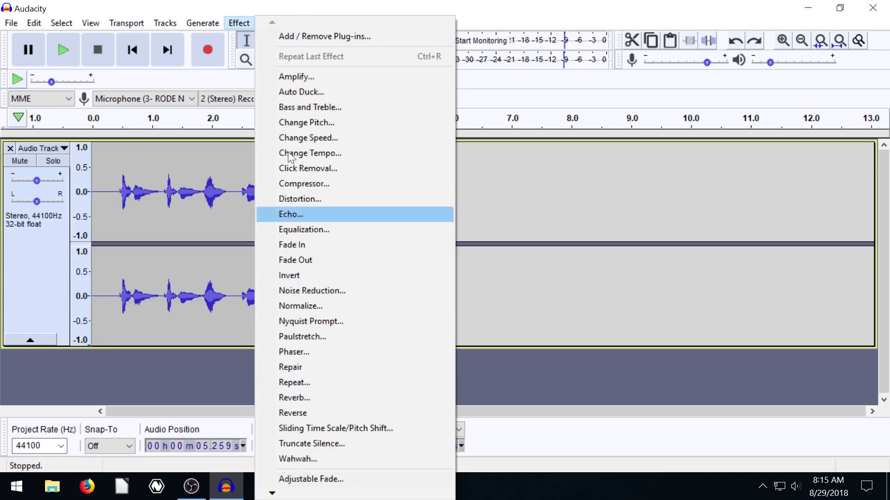
left_click(235, 21)
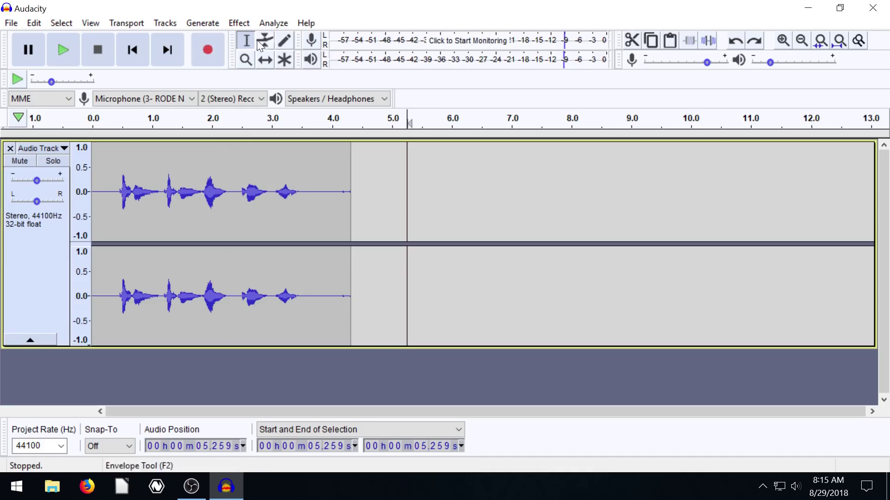
left_click(245, 61)
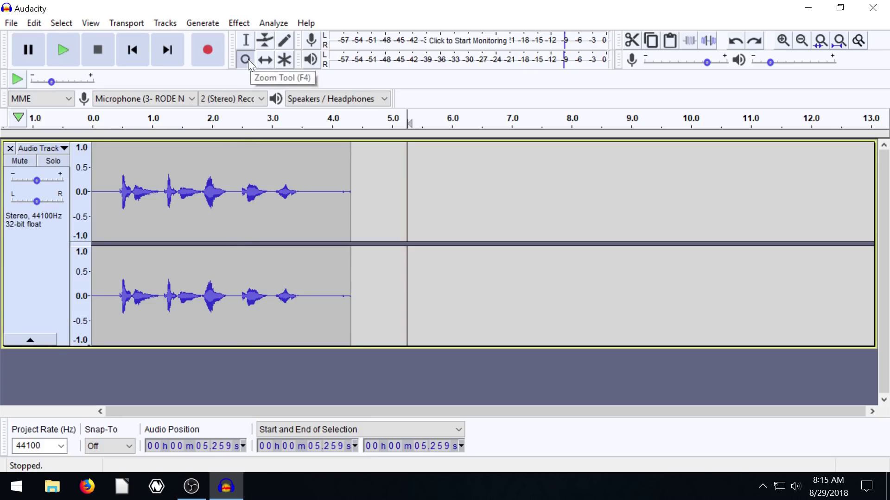
left_click(249, 194)
Zoom in near 2.8–3.3 s, pan along the clip, then zoom out until almost two minutes show
left_click(326, 192)
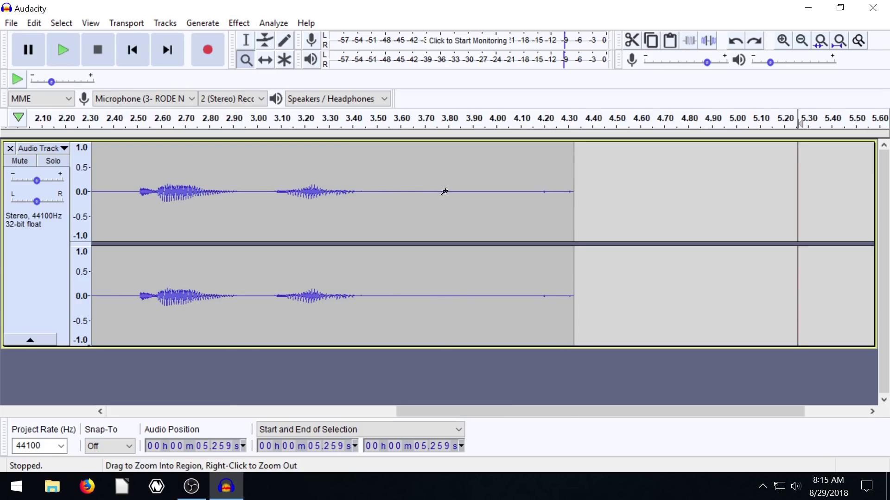
left_click(309, 197)
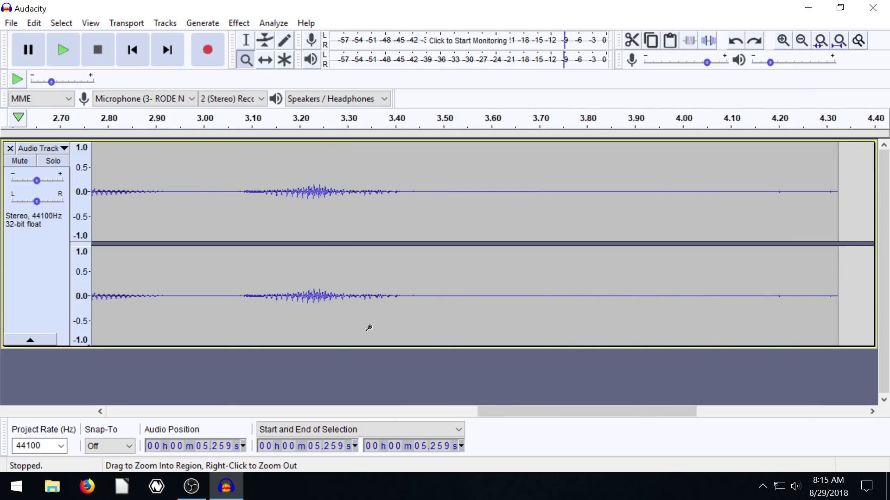
left_click_drag(521, 411, 461, 411)
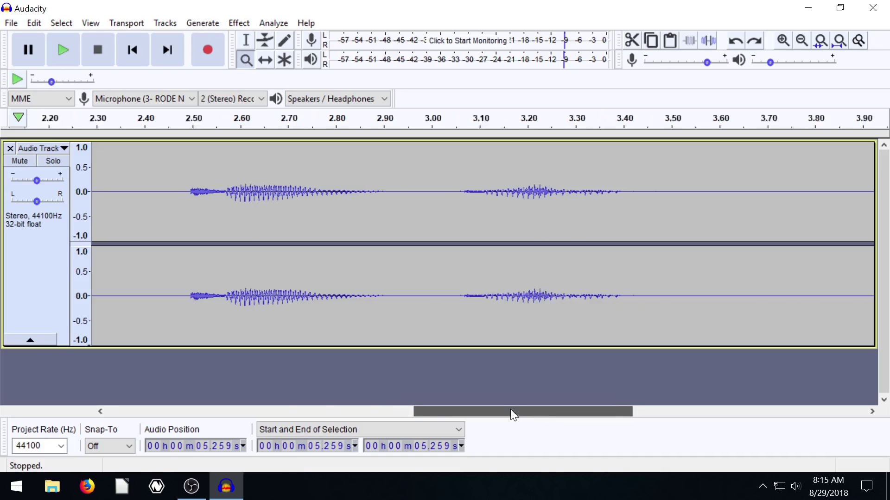
left_click_drag(513, 411, 399, 411)
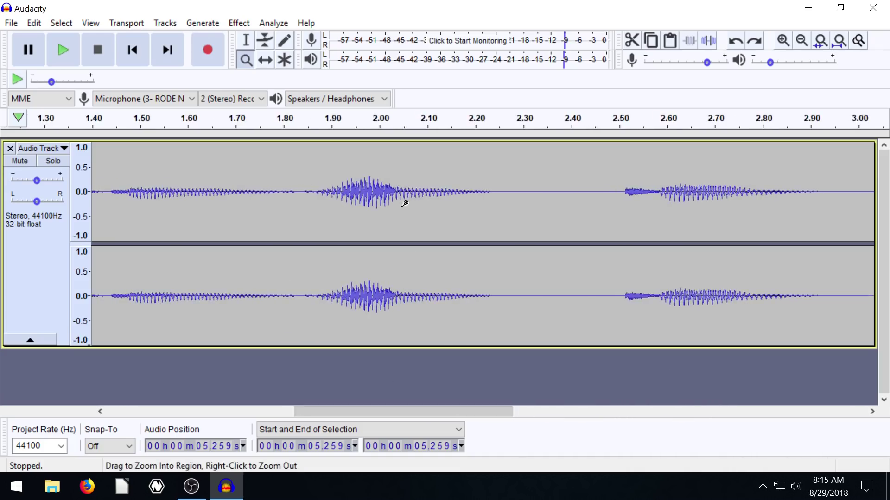
right_click(328, 193)
right_click(196, 197)
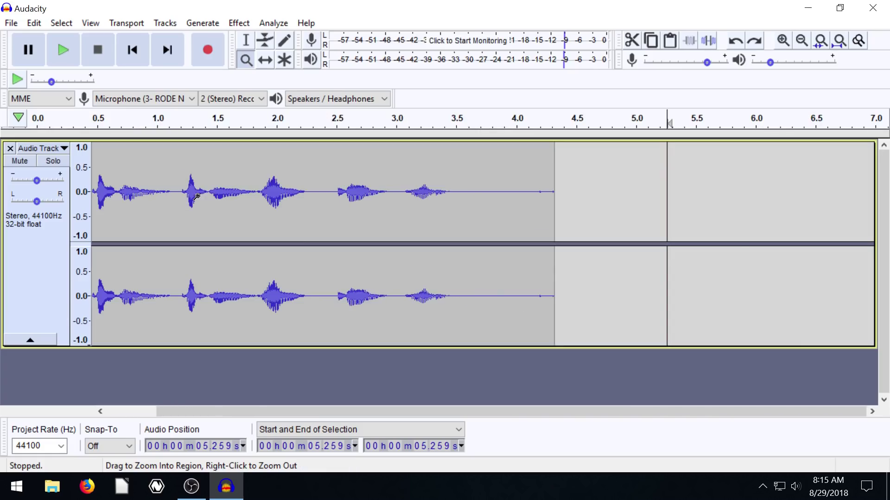
left_click(374, 193)
right_click(160, 197)
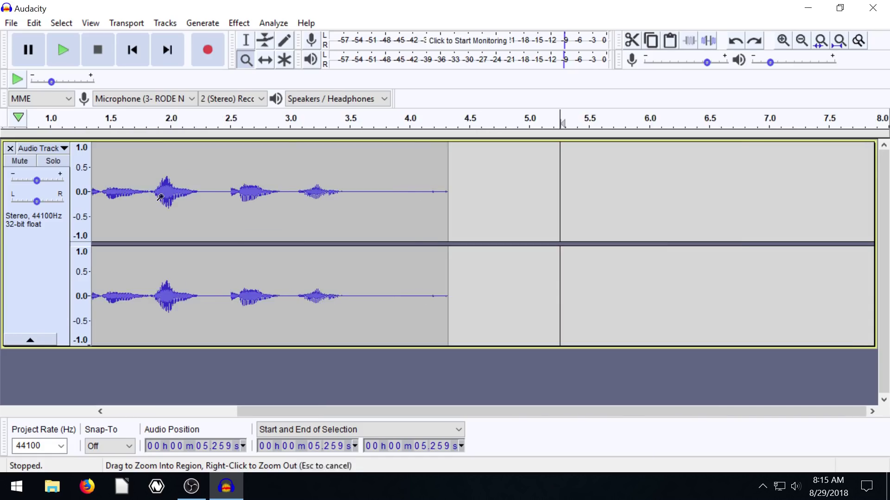
right_click(160, 197)
right_click(184, 201)
right_click(128, 200)
right_click(114, 196)
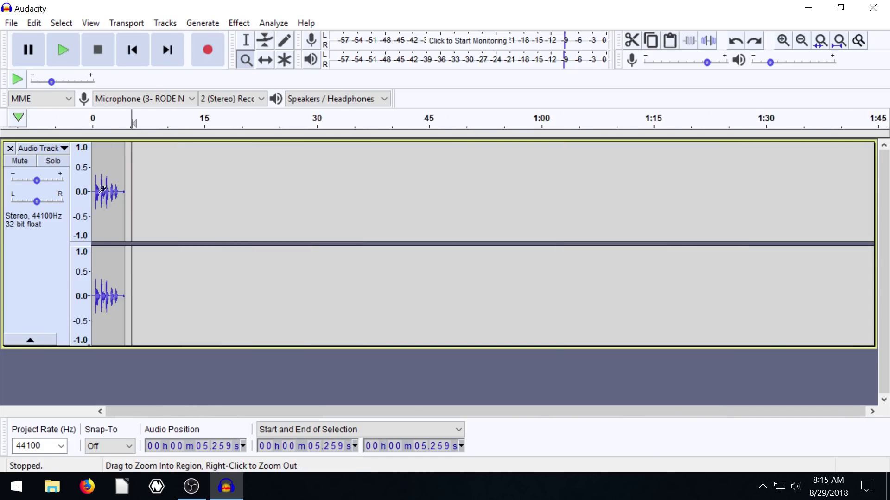
Zoom into individual samples near 2.3 s, then back out to about 1.2–3.6 s
left_click(101, 191)
left_click_drag(129, 190, 131, 191)
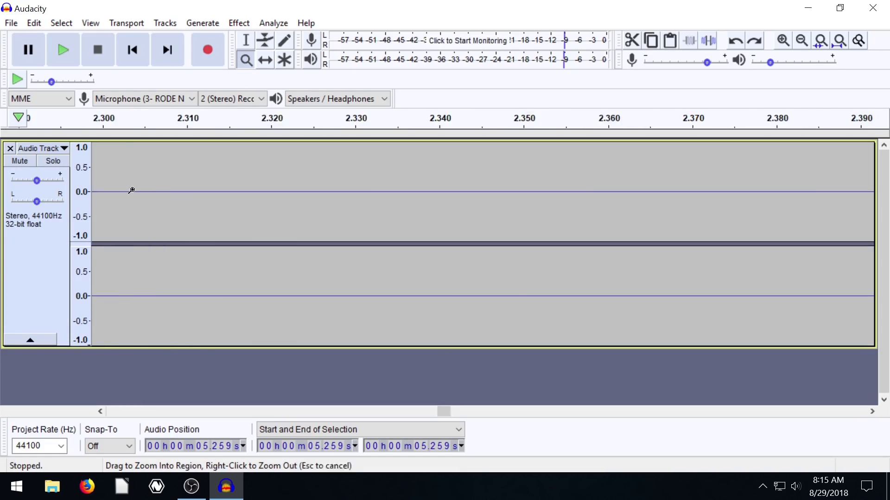
left_click(131, 190)
left_click_drag(437, 409, 399, 408)
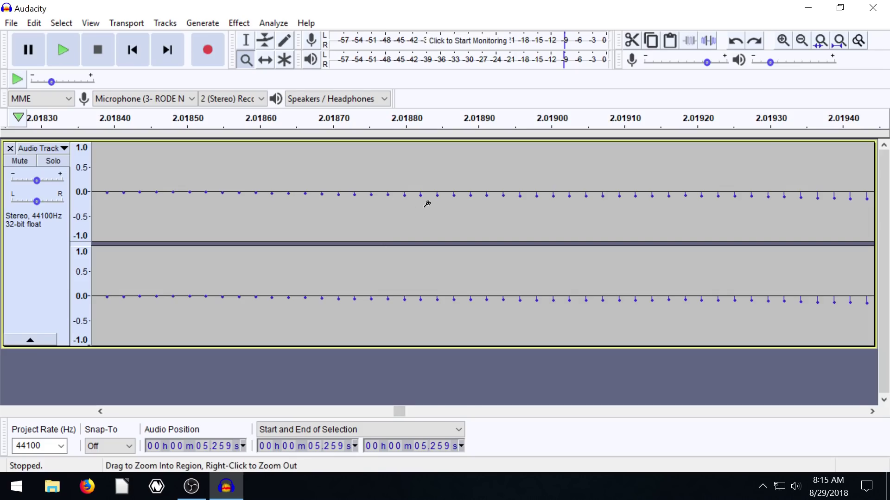
right_click(324, 214)
right_click(350, 217)
right_click(368, 218)
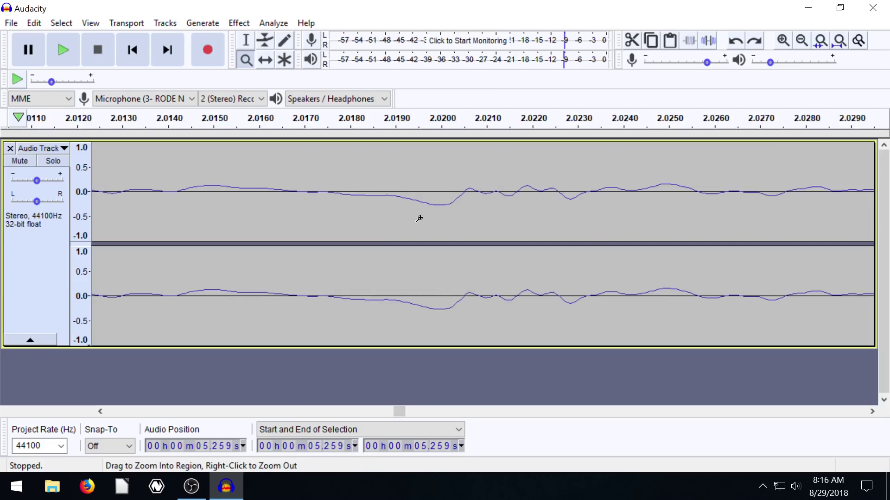
right_click(387, 221)
right_click(366, 222)
right_click(343, 220)
right_click(345, 218)
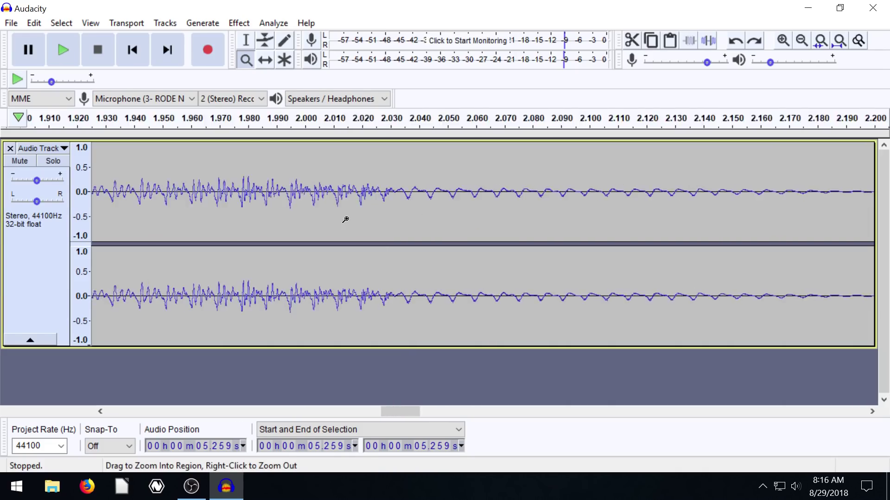
right_click(335, 219)
right_click(313, 219)
right_click(304, 245)
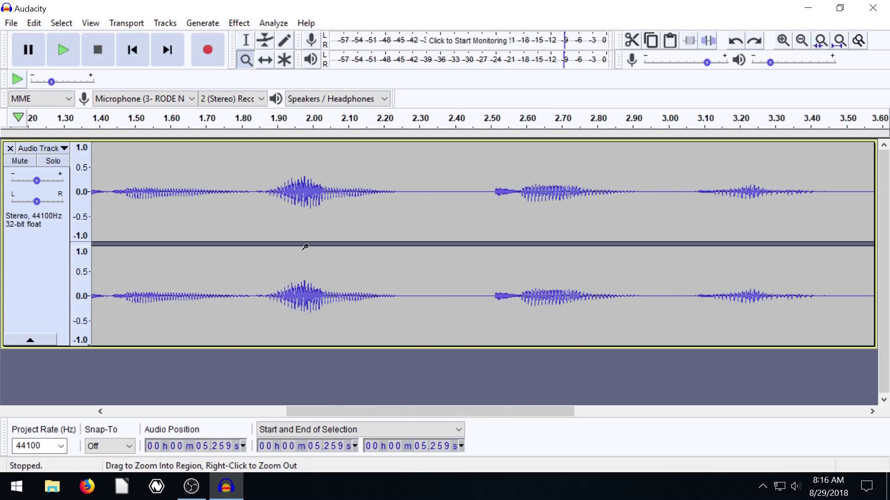
scroll(465, 408, "left", 4)
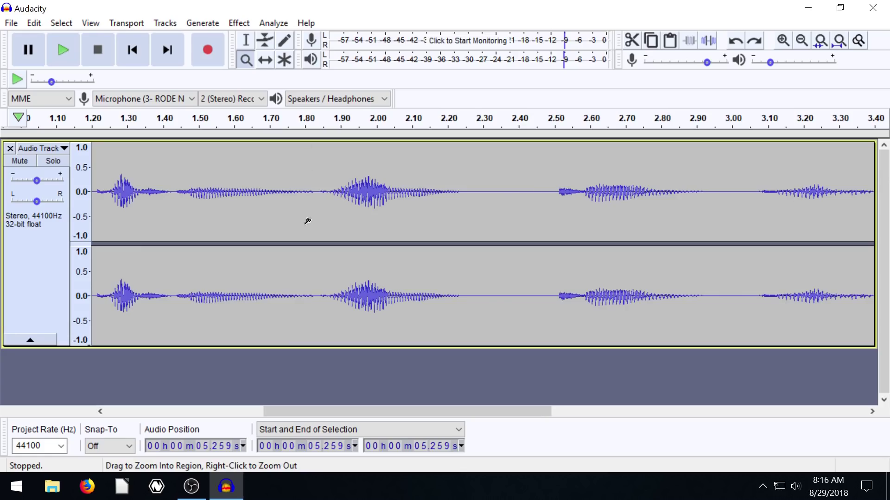
Play the recording from 1.82 s twice, stopping each time
left_click(244, 40)
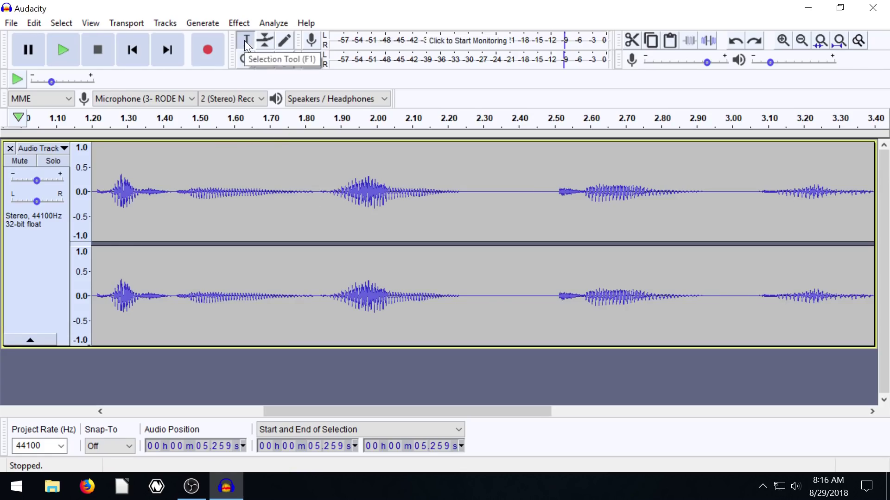
left_click(312, 202)
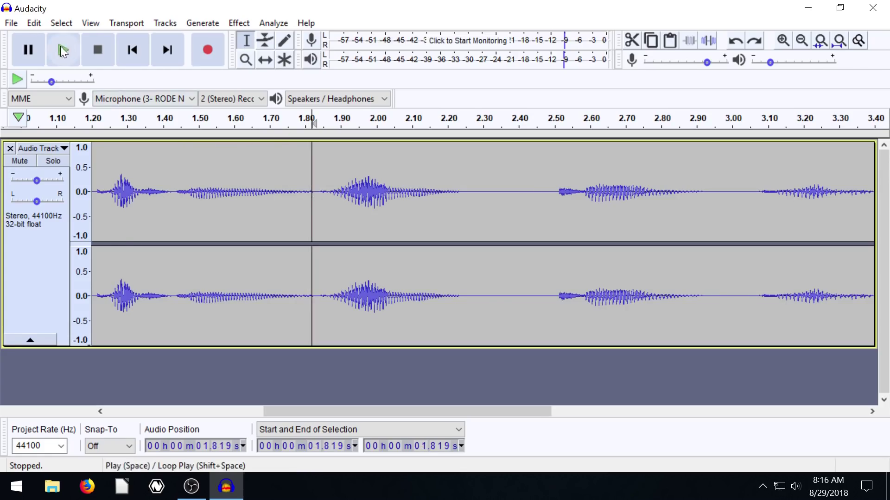
left_click(61, 49)
left_click(99, 49)
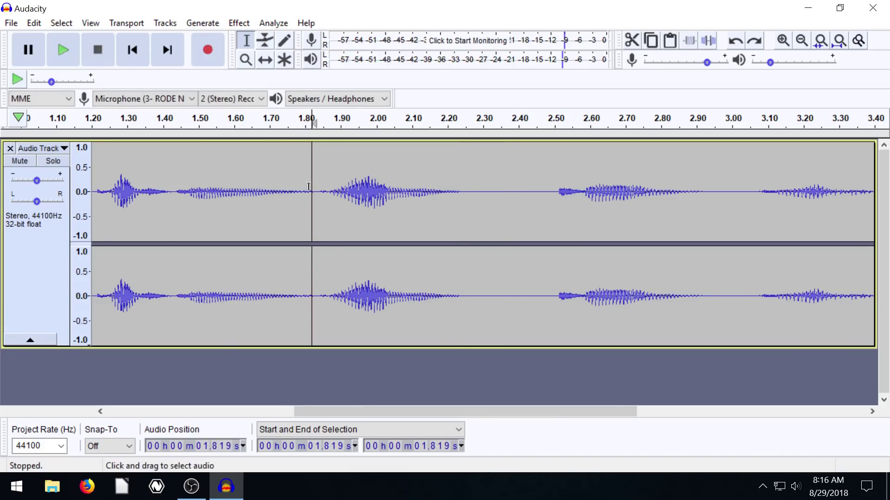
left_click(65, 48)
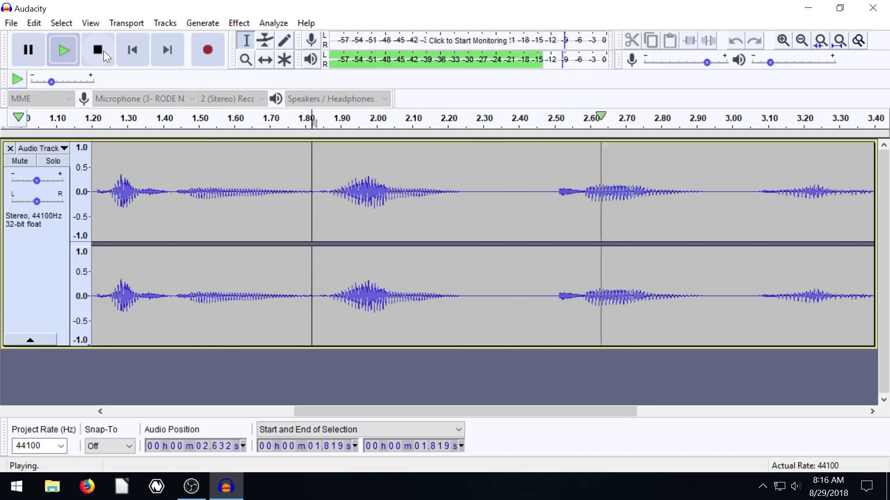
left_click(102, 50)
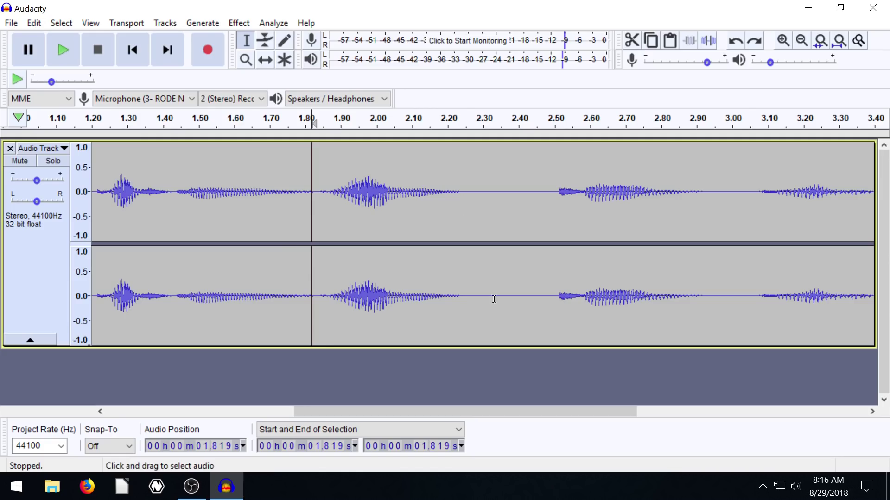
Scroll along the waveform and zoom out until the whole clip fits the timeline
left_click_drag(493, 412, 468, 408)
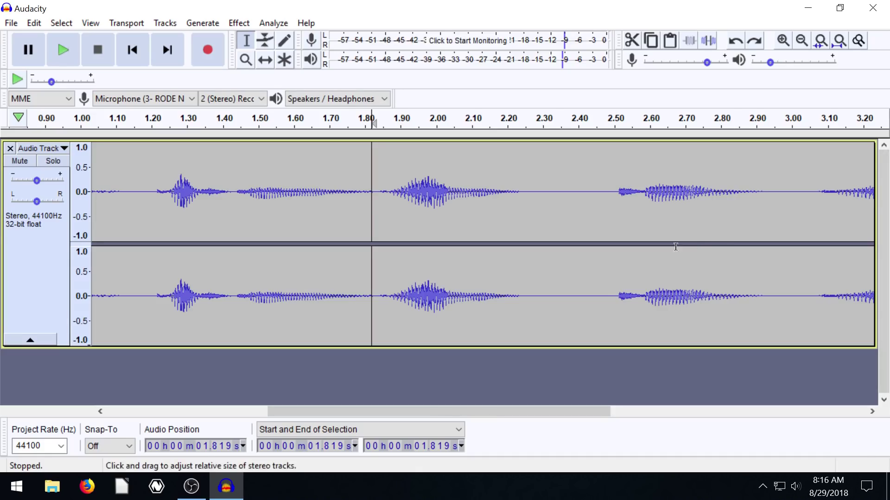
left_click_drag(438, 409, 415, 398)
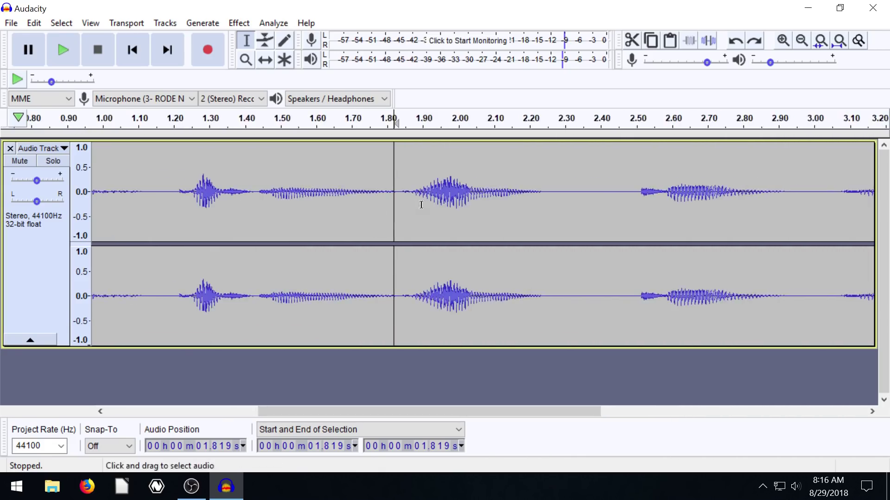
left_click_drag(418, 405, 390, 402)
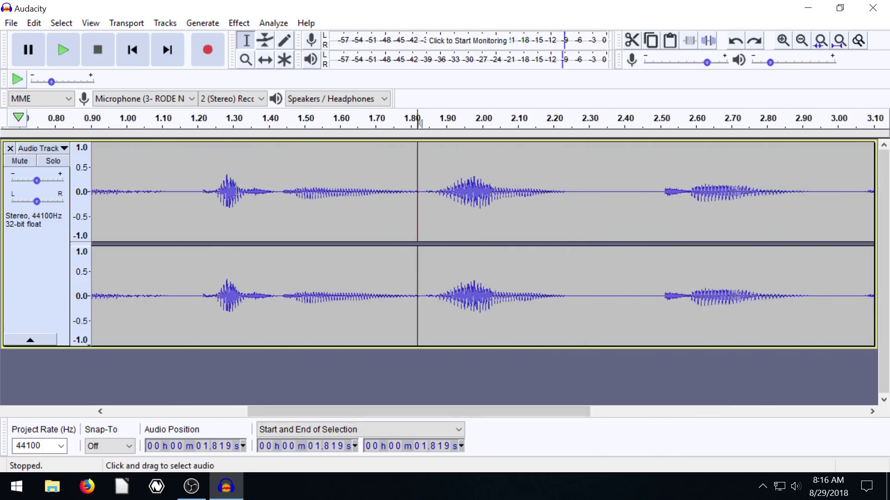
left_click(247, 59)
right_click(288, 180)
right_click(278, 181)
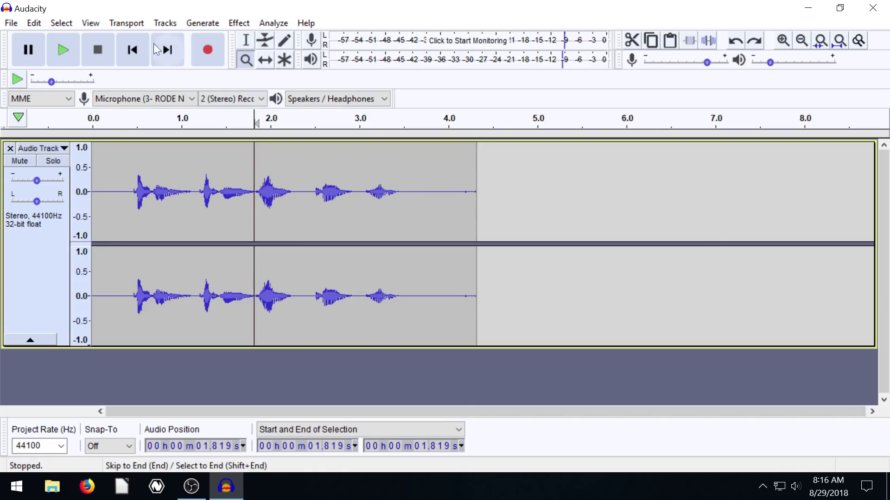
Slide the clip later in time so it starts at 1 second, using the Time Shift tool
left_click(265, 60)
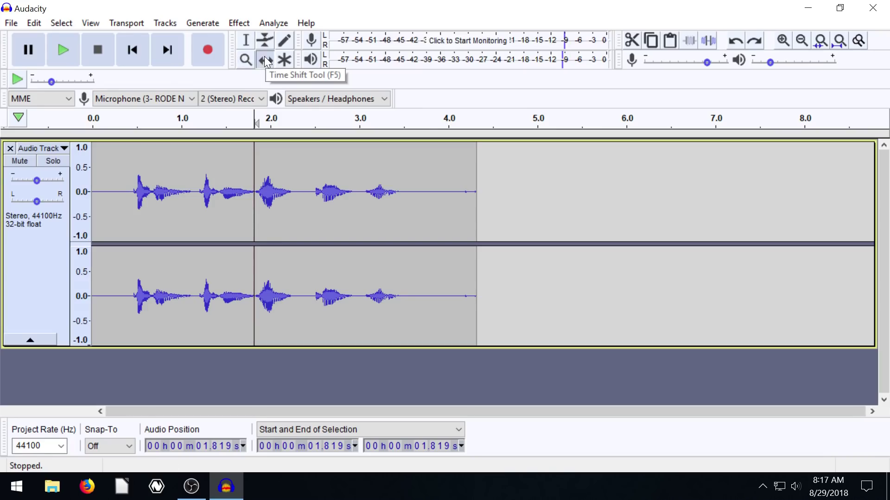
mouse_move(317, 177)
left_mouse_down()
mouse_move(545, 177)
mouse_move(301, 173)
mouse_move(311, 166)
left_mouse_up()
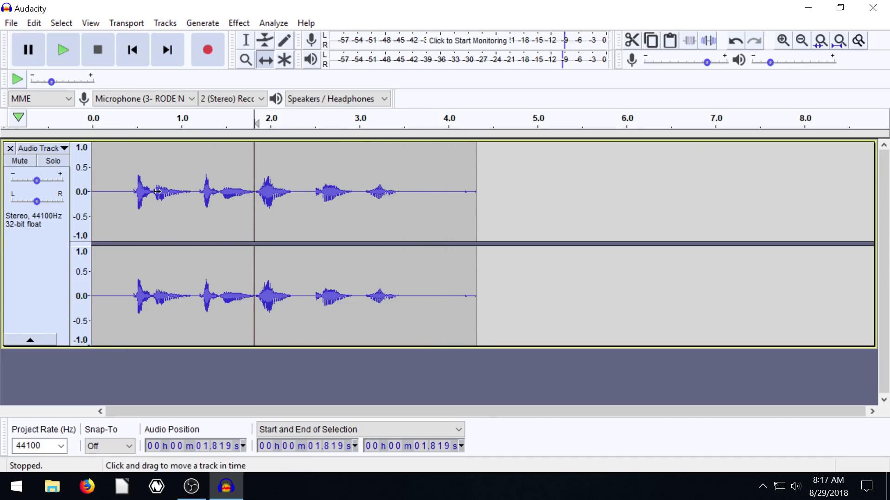
left_click_drag(157, 192, 285, 190)
Preview the shifted clip from the project start, then move it back to 0 seconds
left_click(132, 49)
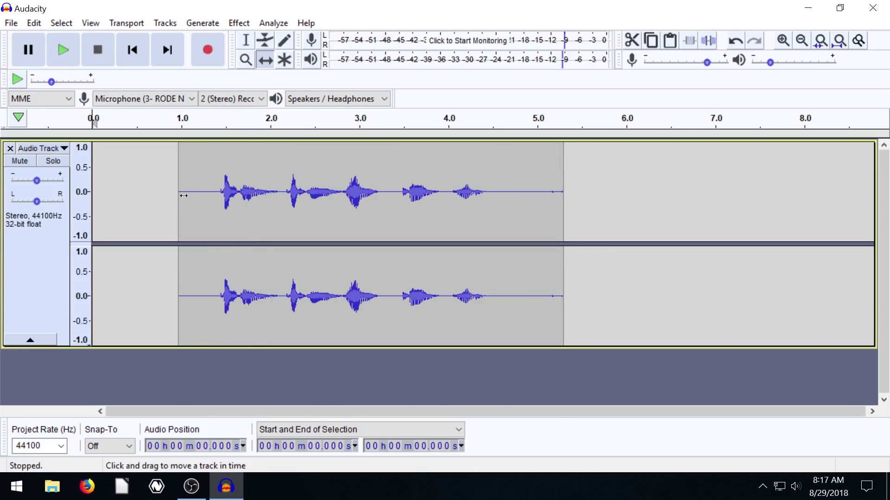
left_click(66, 50)
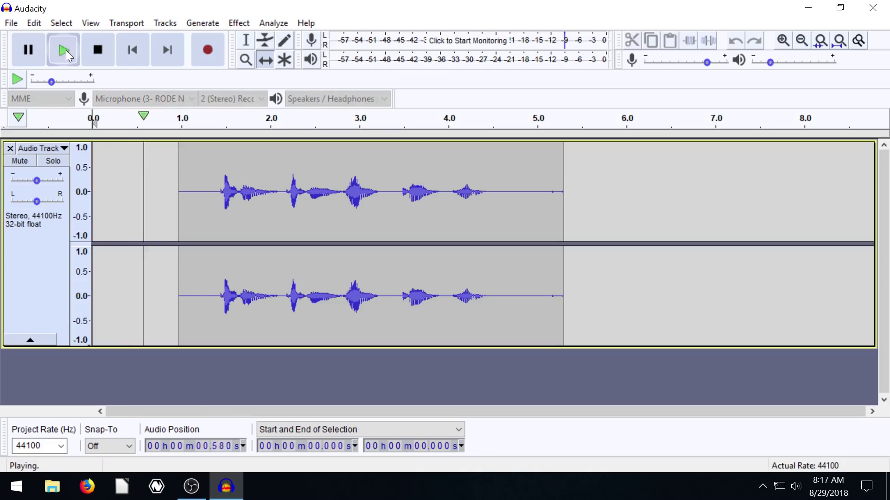
left_click(98, 54)
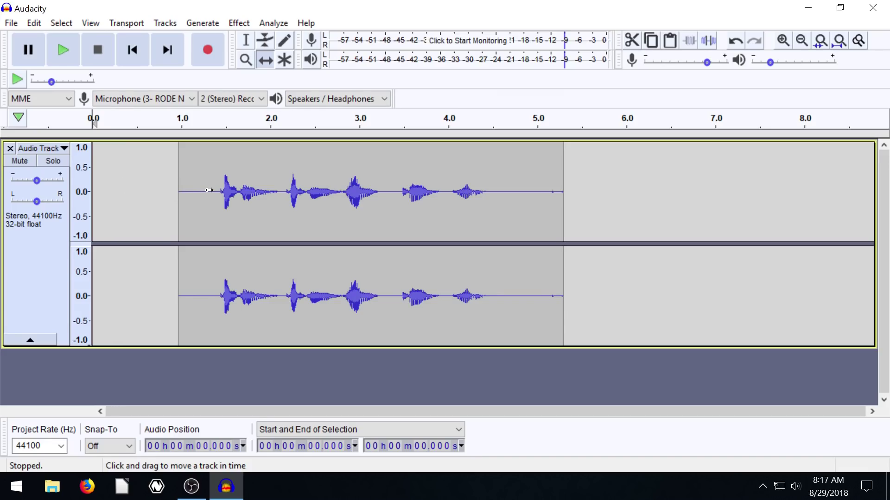
left_click_drag(279, 192, 224, 195)
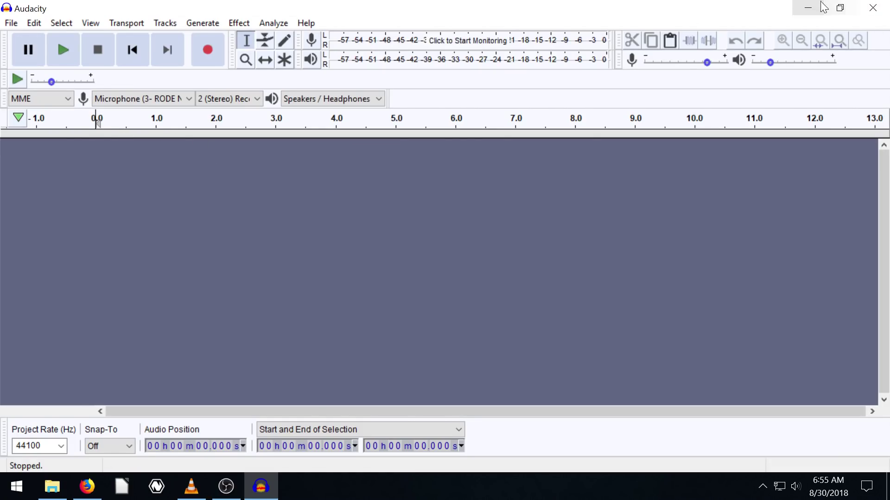
Open the Music folder in File Explorer, placed beside a restored Audacity window
left_click(840, 8)
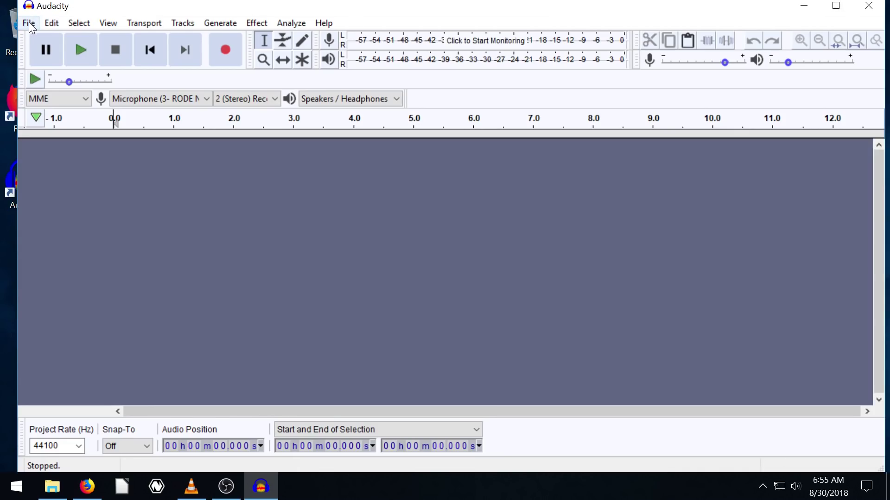
left_click(53, 486)
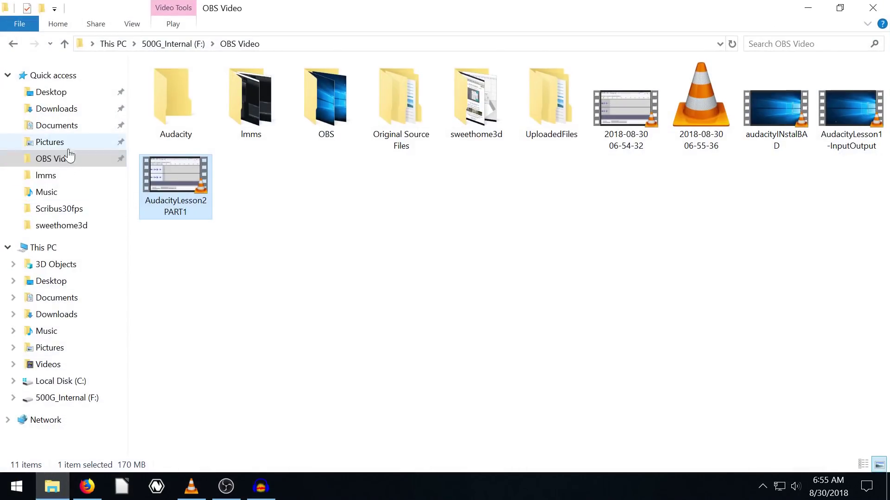
left_click(45, 192)
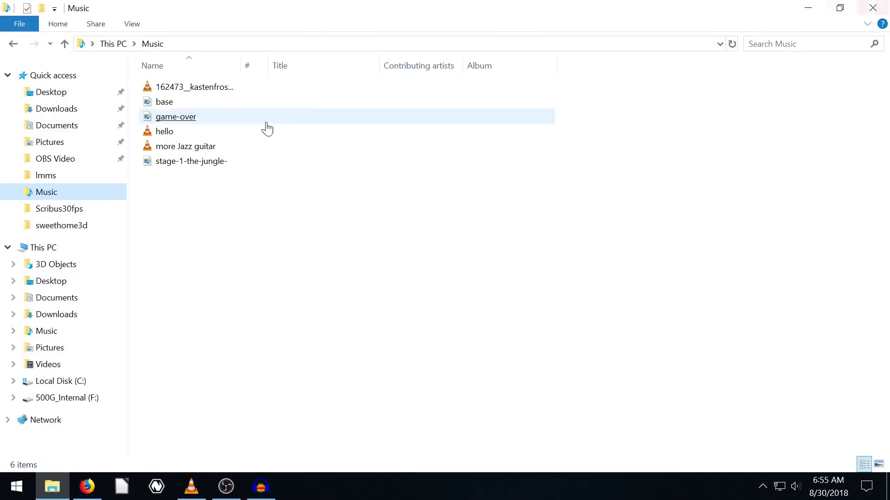
left_click(839, 7)
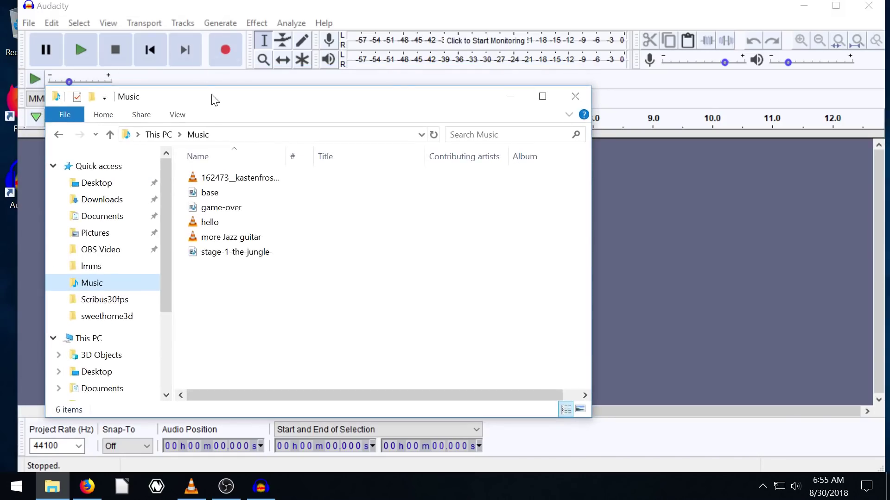
left_click_drag(212, 97, 613, 99)
Check the more Jazz guitar file's properties, then drag it into Audacity
right_click(627, 239)
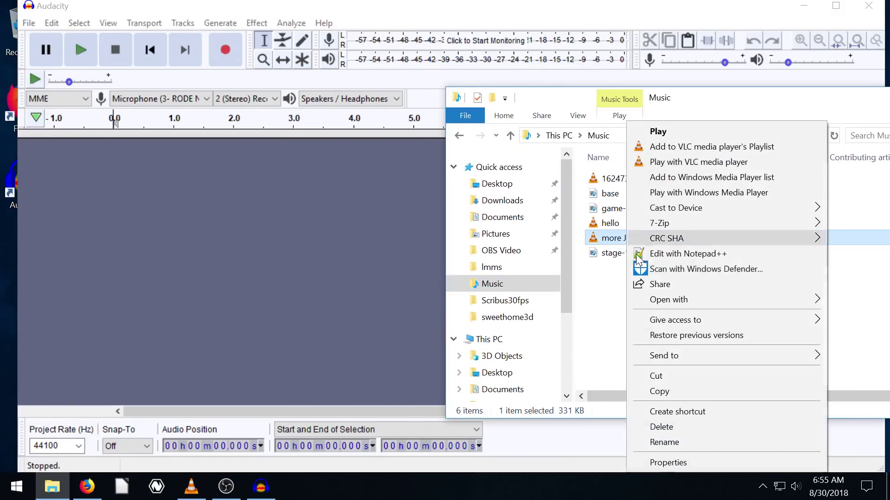
left_click(676, 460)
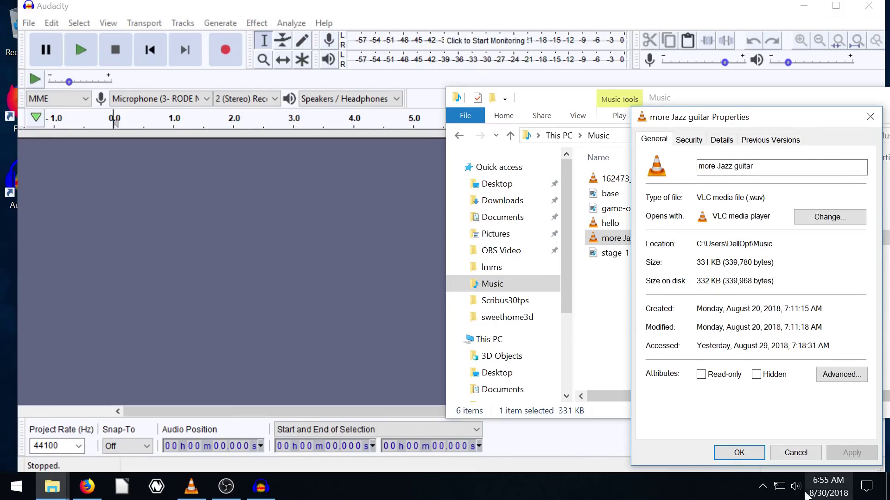
left_click(795, 453)
left_click_drag(617, 242, 273, 223)
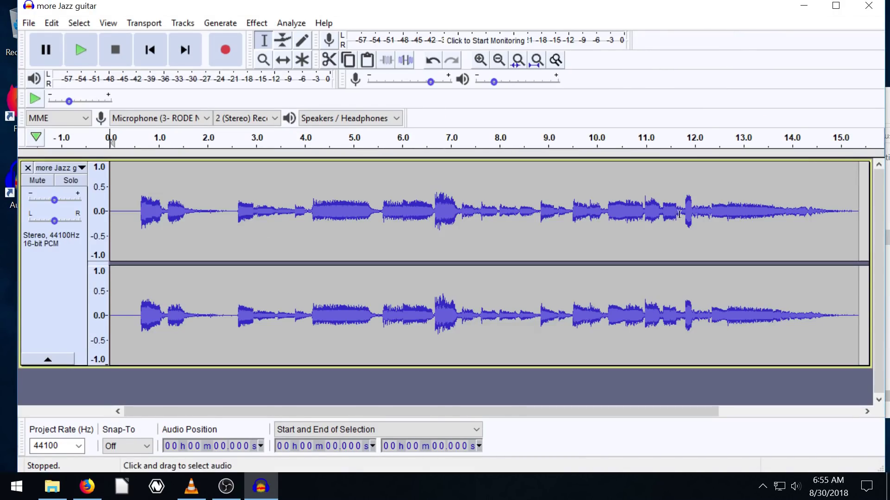
Maximize Audacity and look over the File > Import options without importing anything
left_click(836, 5)
left_click(9, 23)
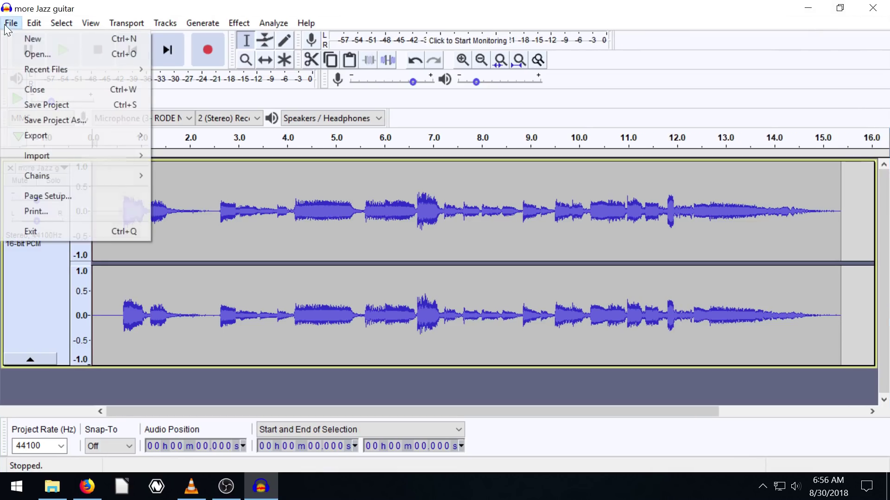
mouse_move(50, 154)
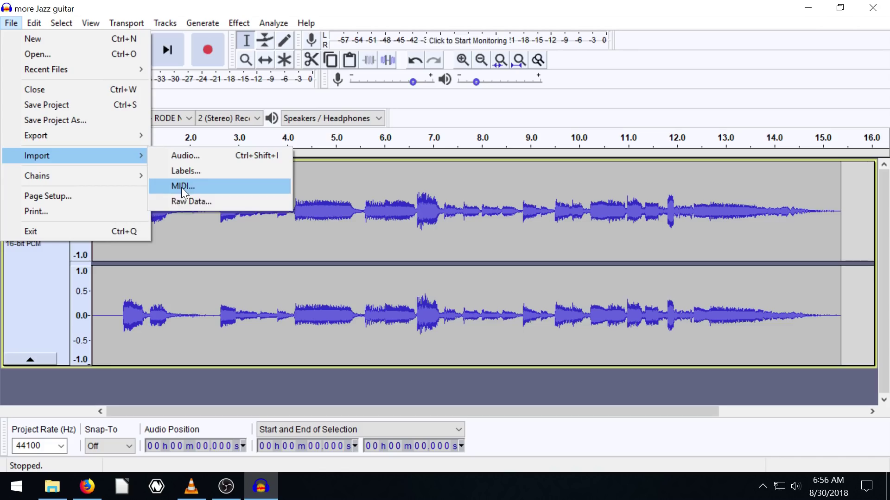
left_click(74, 225)
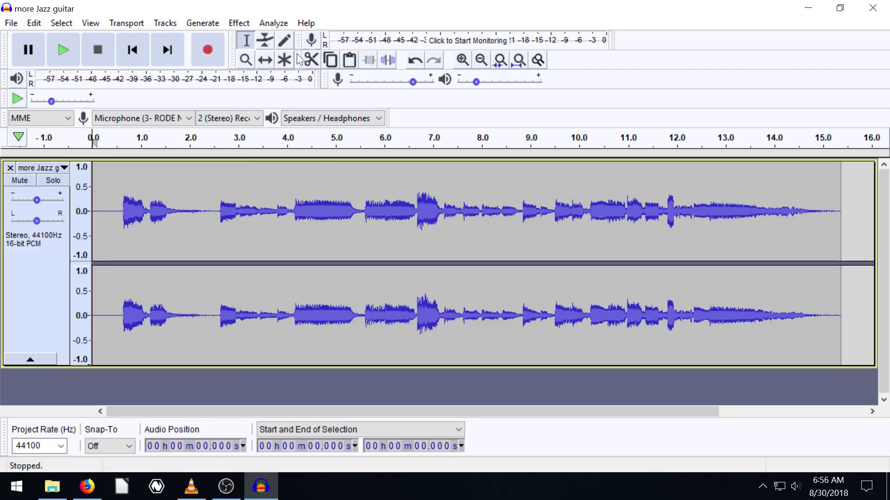
Add volume envelope points near 6 seconds with the Envelope Tool, then audition the track
left_click(264, 40)
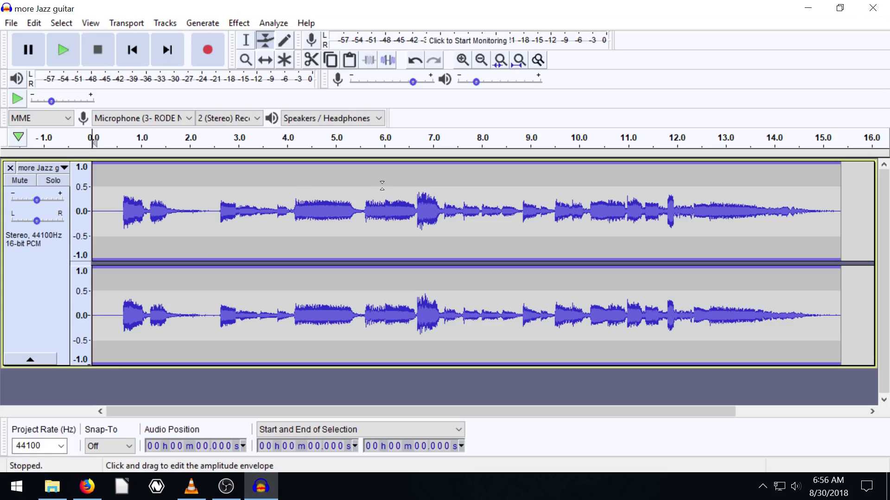
left_click_drag(384, 185, 231, 116)
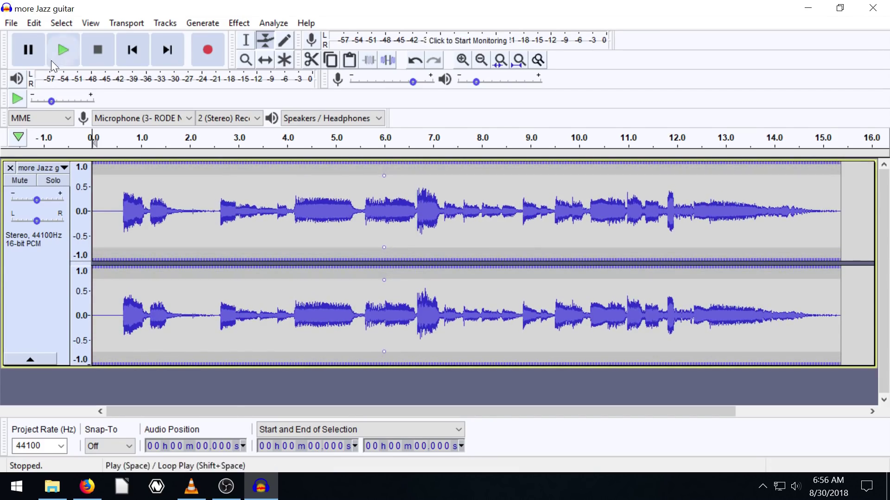
left_click(60, 57)
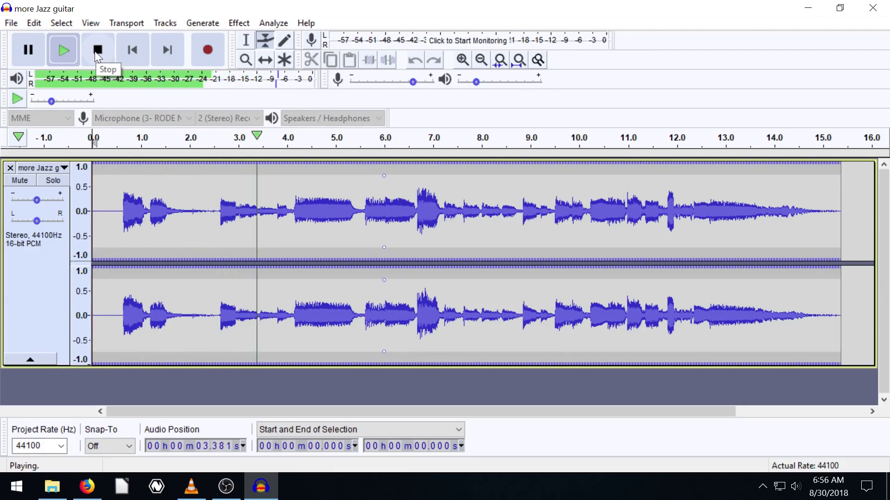
left_click(95, 53)
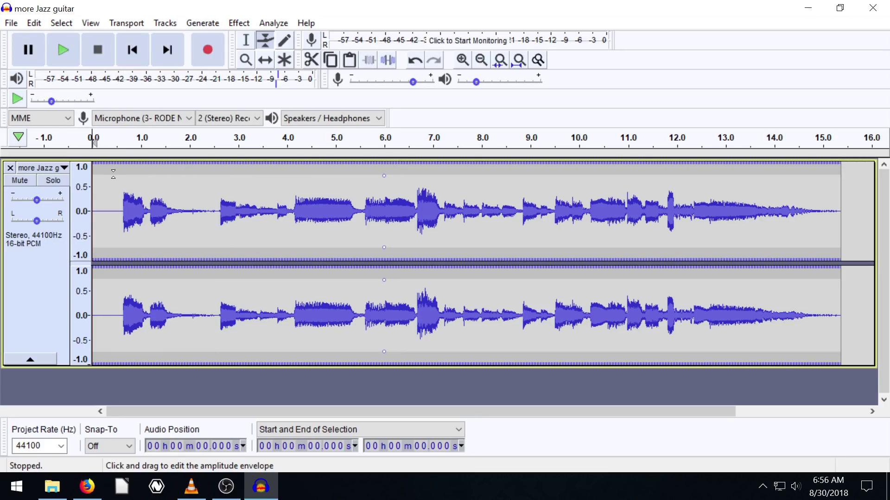
Add envelope points for a quick fade-in, then lower the volume after about 2 seconds
left_click_drag(113, 174, 118, 201)
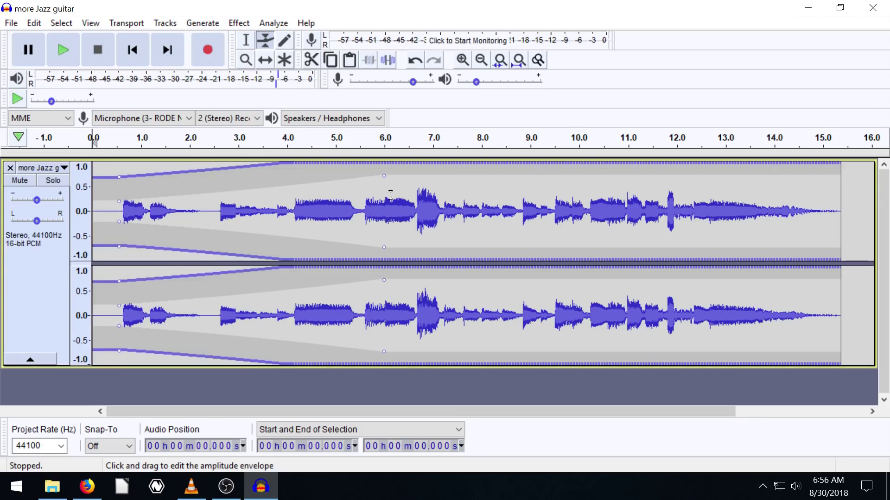
left_click_drag(384, 178, 178, 163)
left_click(270, 164)
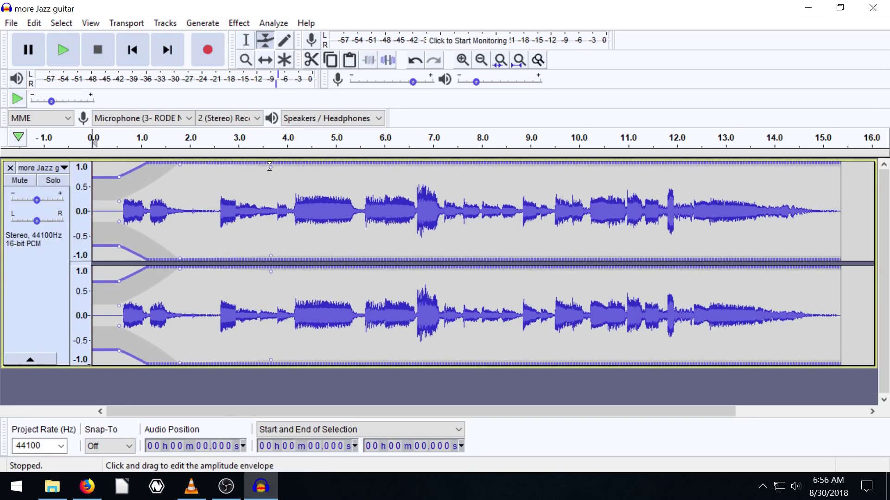
left_click_drag(273, 167, 184, 201)
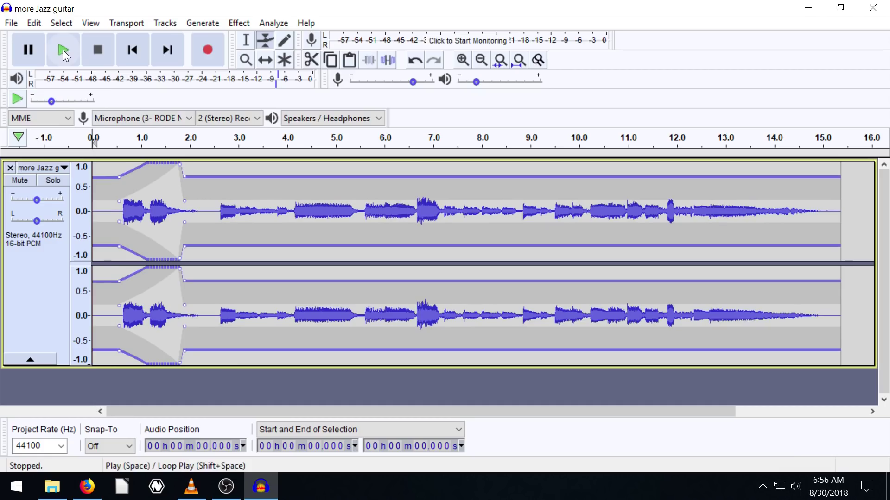
Play to check the fades, then add a later point shaping a gradual ramp near 11 seconds
left_click(62, 49)
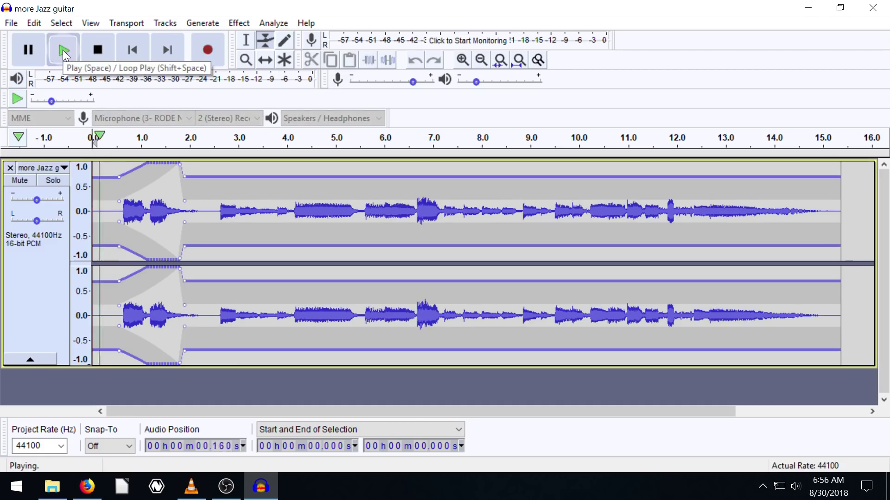
left_click(97, 52)
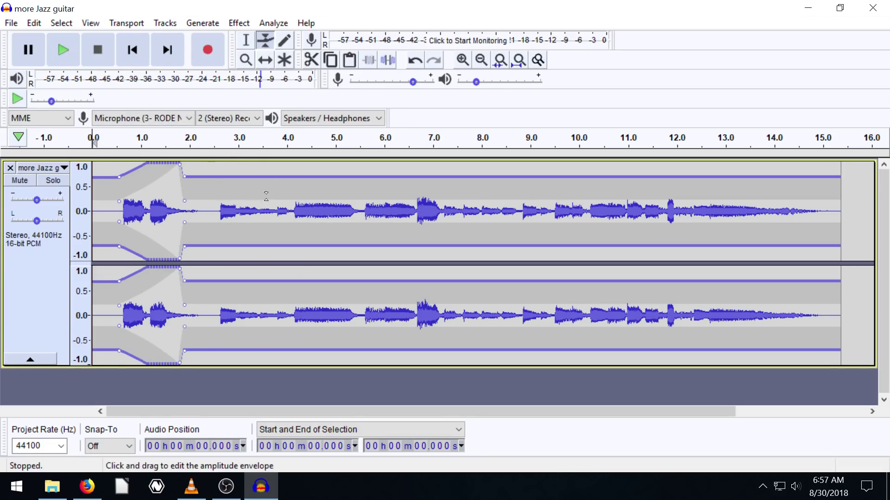
left_click_drag(772, 198, 775, 219)
left_click_drag(602, 214, 619, 244)
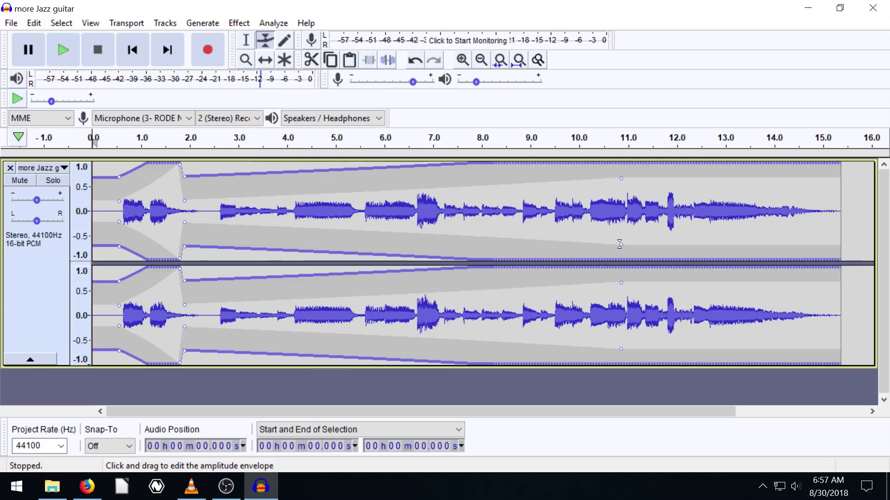